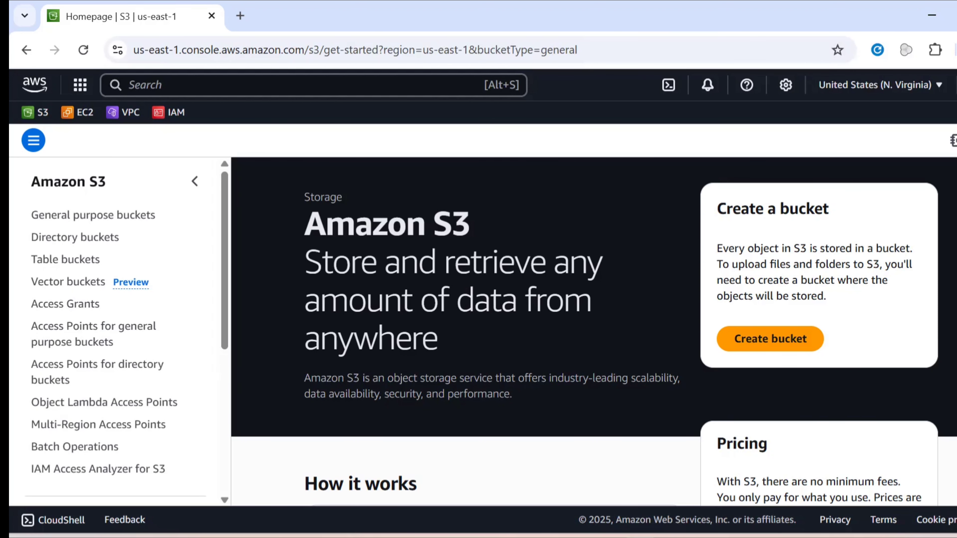
Step: Try to create a general purpose S3 bucket named policy-demo-bucket with the default settings
left_click(762, 337)
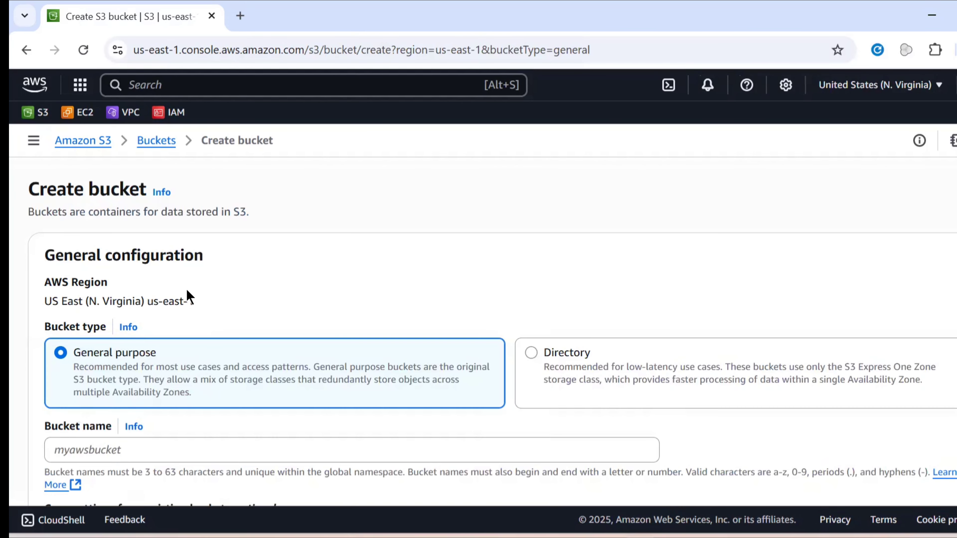
scroll(110, 415, "down", 4)
left_click(161, 292)
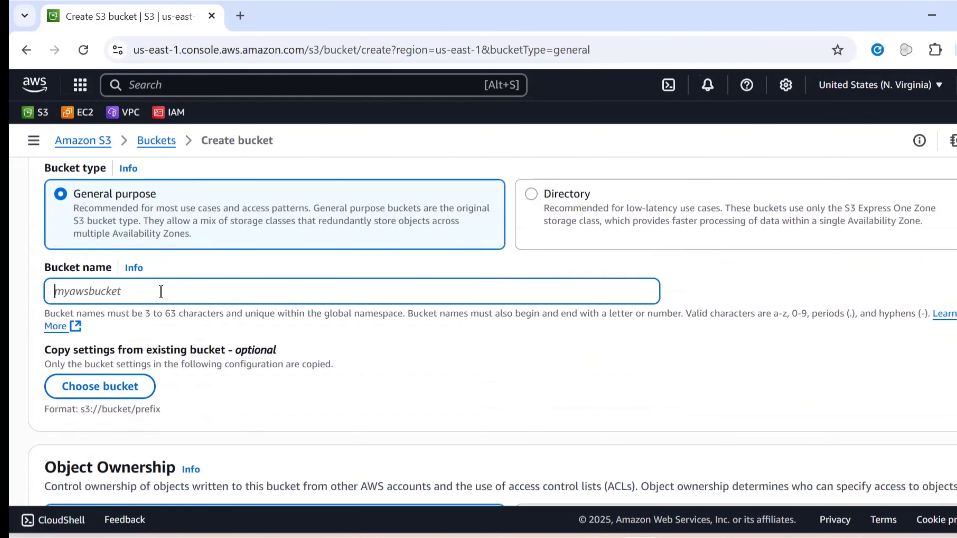
type("policy")
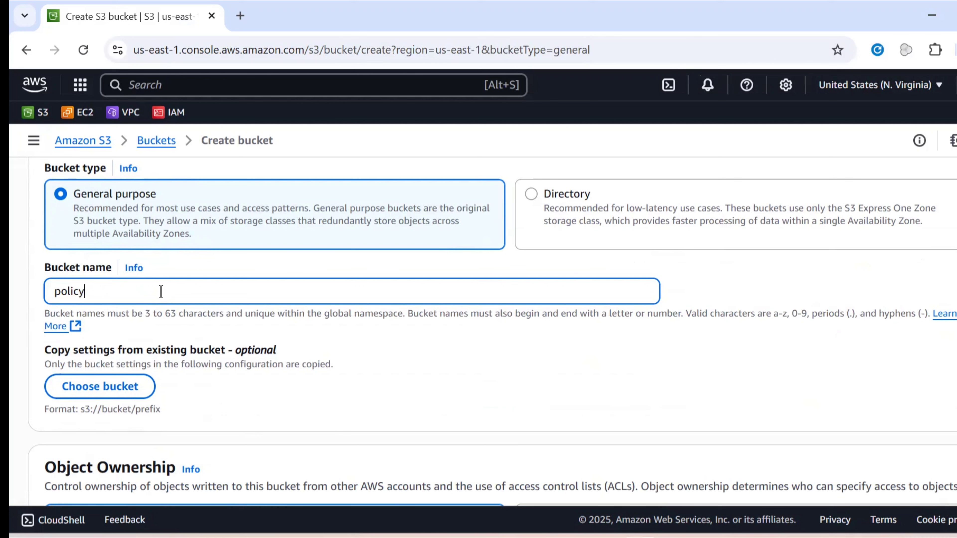
type("-d")
type("emo")
type("-bud")
type("ket")
scroll(271, 328, "down", 15)
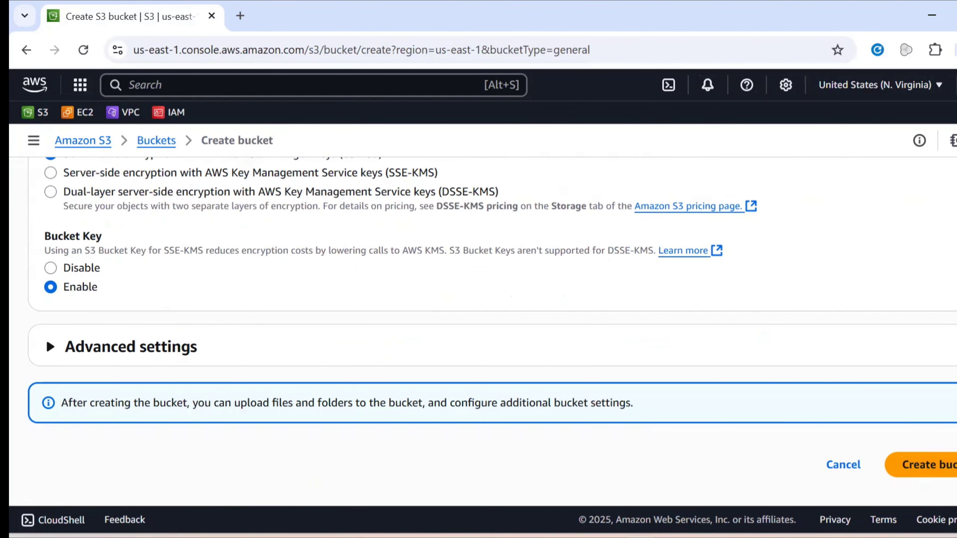
left_click(954, 464)
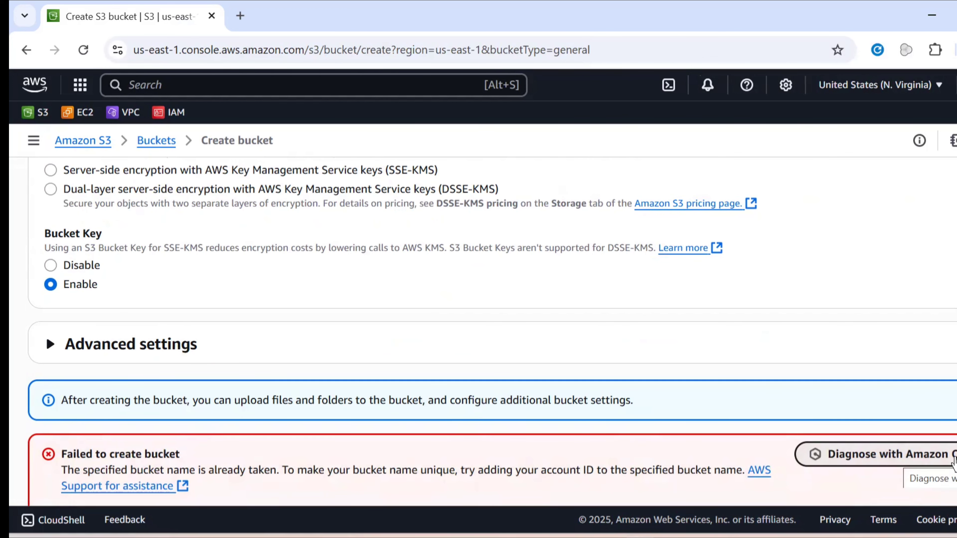
scroll(785, 499, "down", 3)
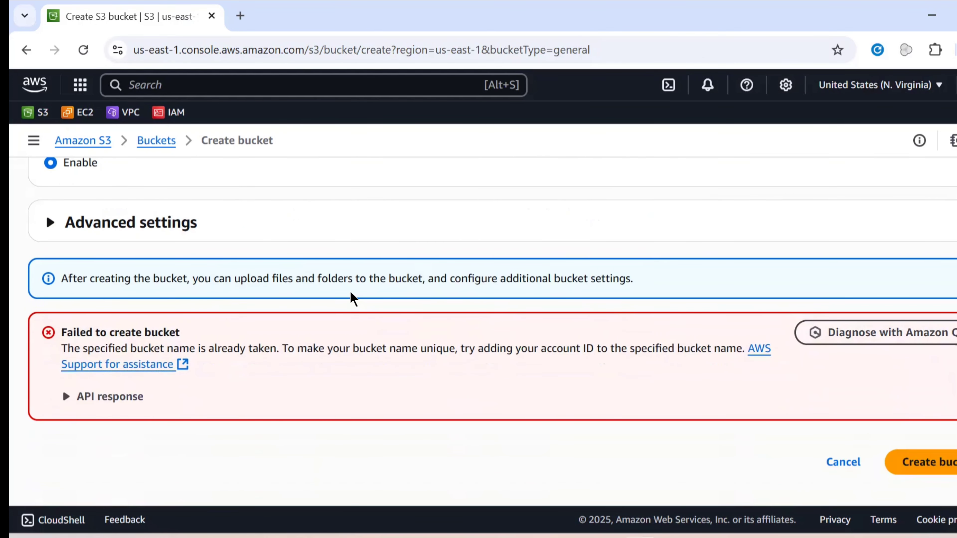
Step: Change the bucket name to policy-demo-bucket67 and create the bucket with all other settings at their defaults
scroll(263, 259, "up", 15)
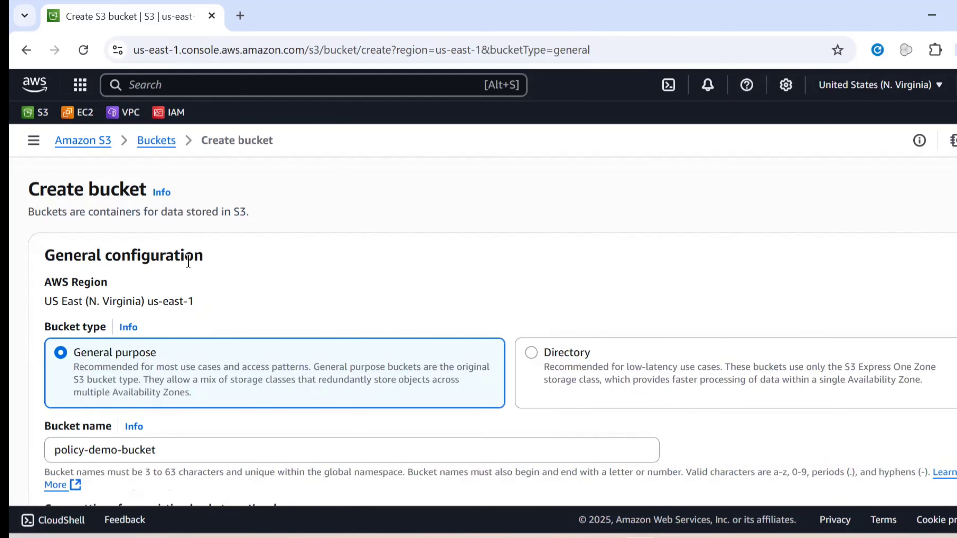
scroll(220, 284, "down", 2)
left_click(204, 368)
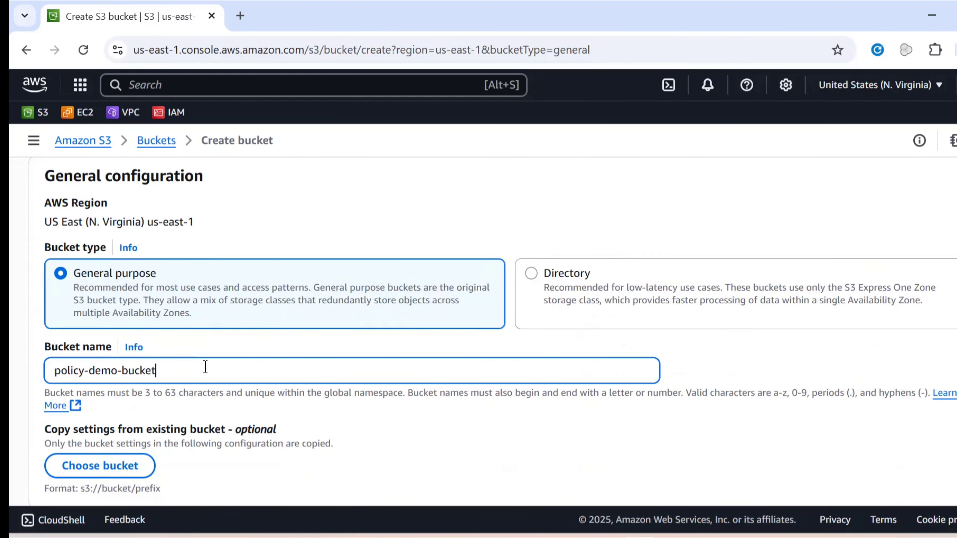
type("67")
scroll(263, 328, "down", 10)
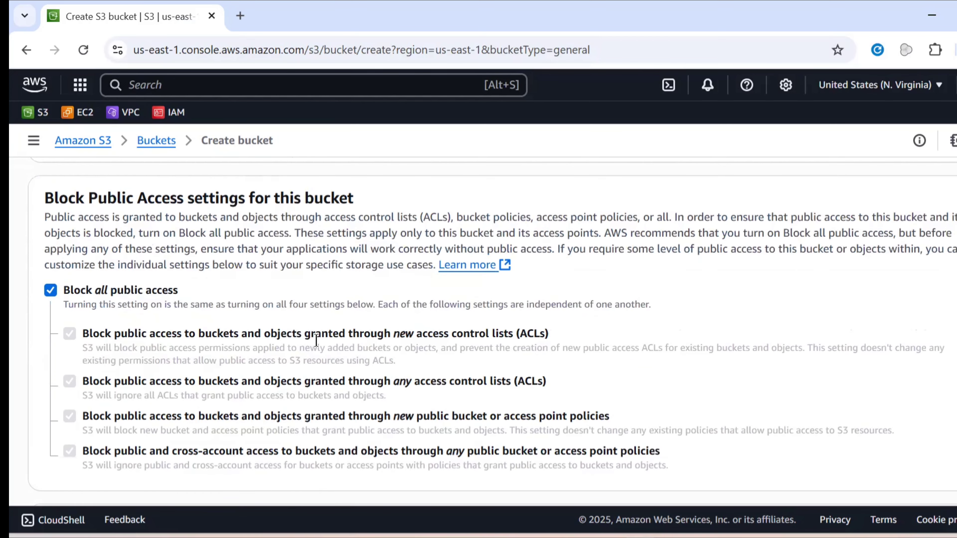
scroll(459, 316, "down", 20)
left_click(939, 475)
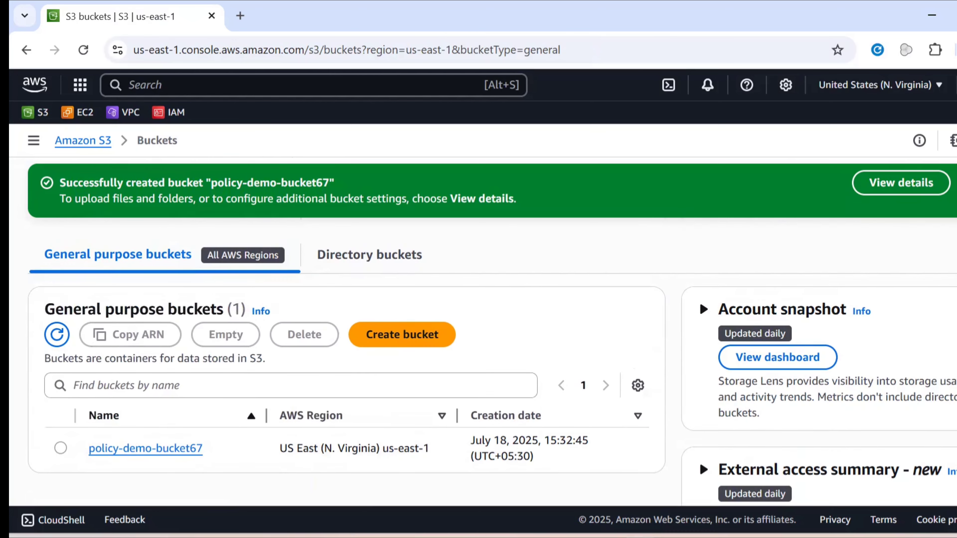
Step: Open policy-demo-bucket67 and upload file.txt, file2.txt and file3.txt to it
left_click(167, 396)
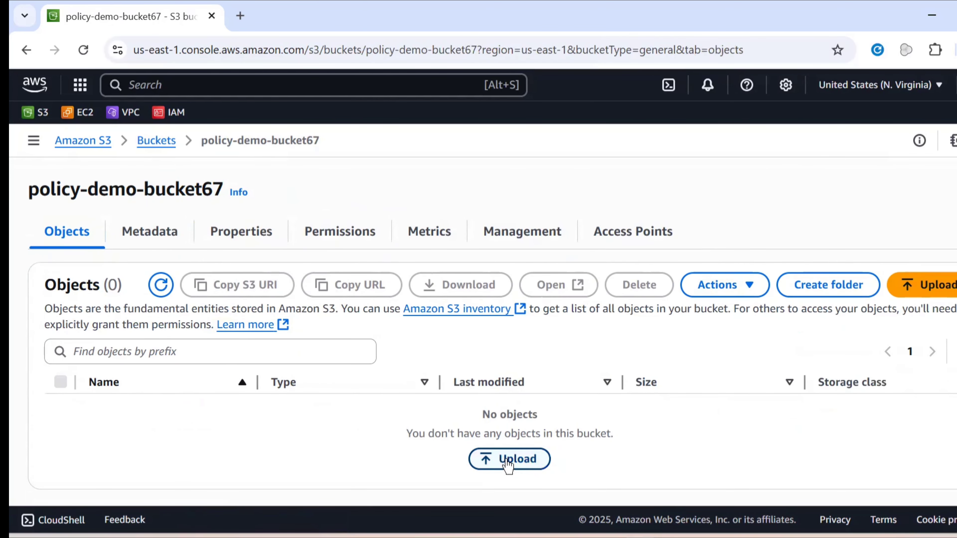
left_click(507, 464)
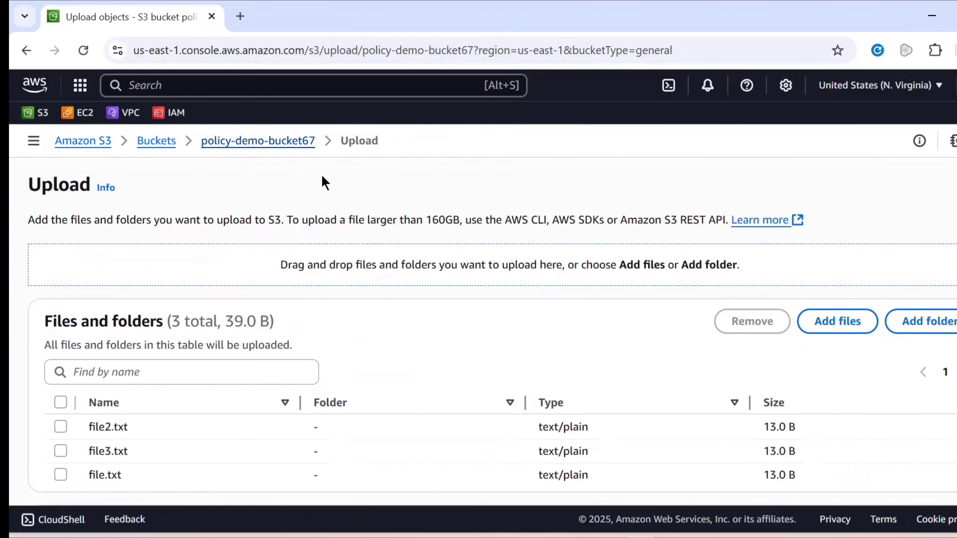
scroll(144, 331, "down", 2)
scroll(139, 298, "up", 1)
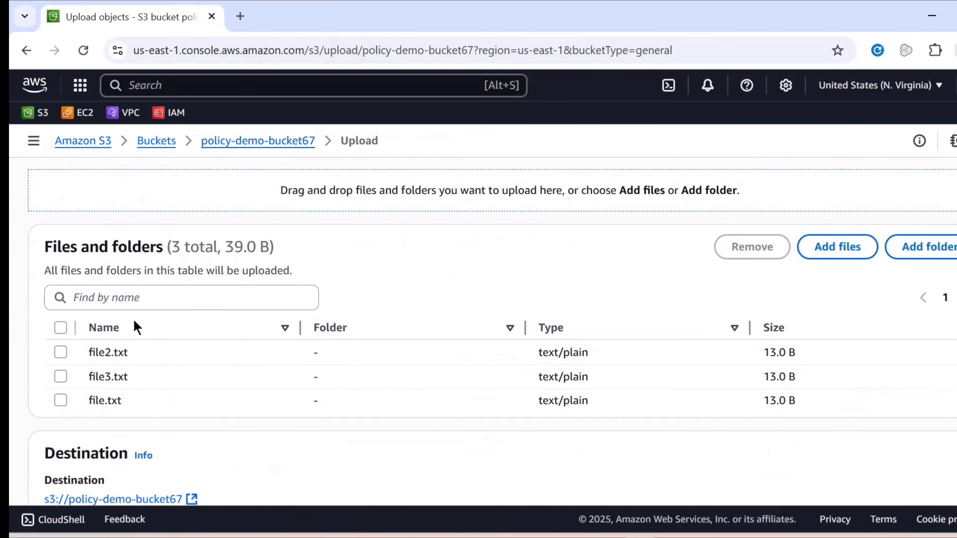
scroll(143, 348, "down", 5)
left_click(945, 458)
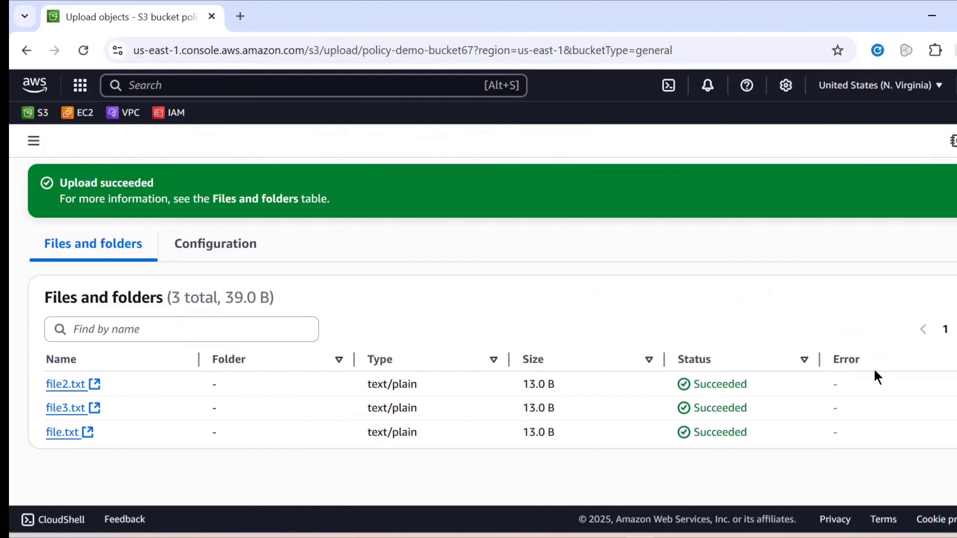
Step: Close the upload report and return to the bucket's object list to check the uploaded files
left_click(956, 184)
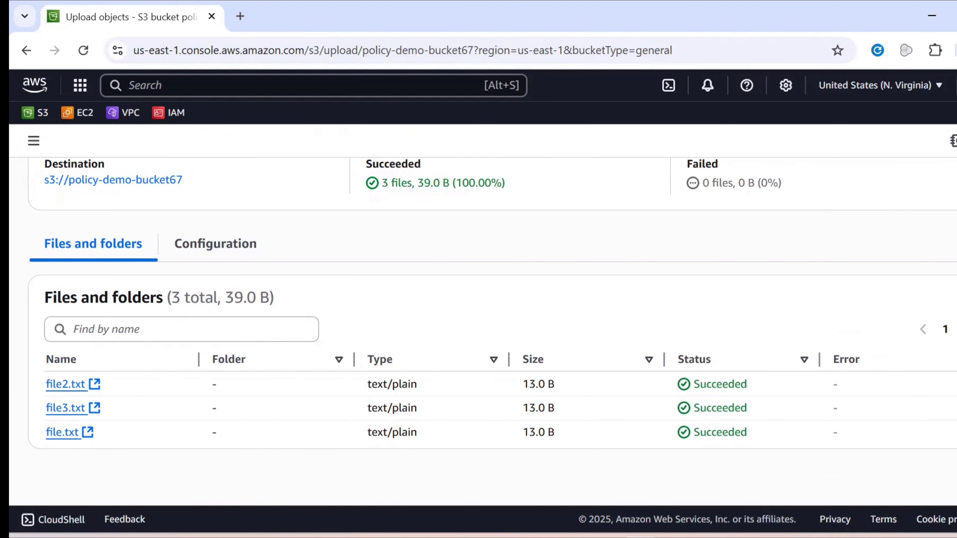
scroll(782, 286, "up", 3)
left_click(947, 180)
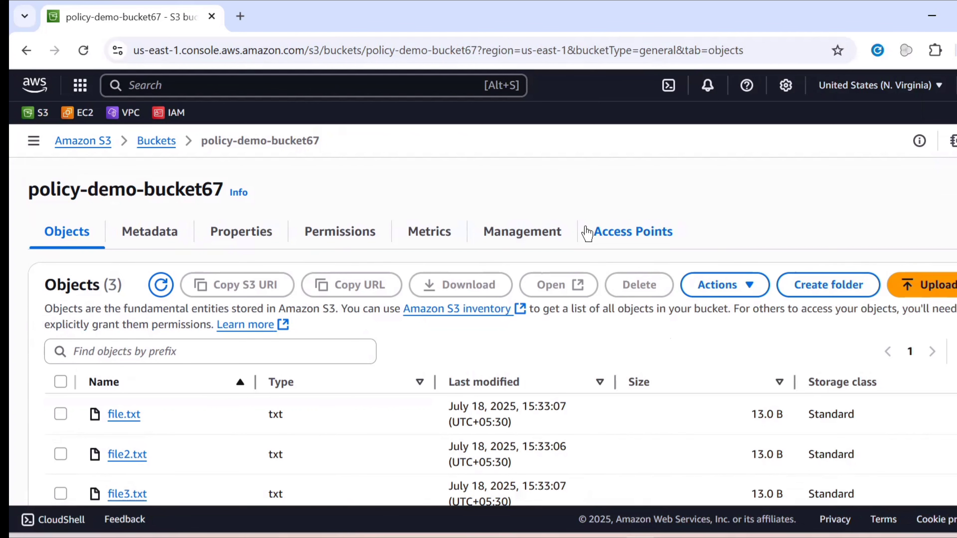
scroll(618, 351, "down", 2)
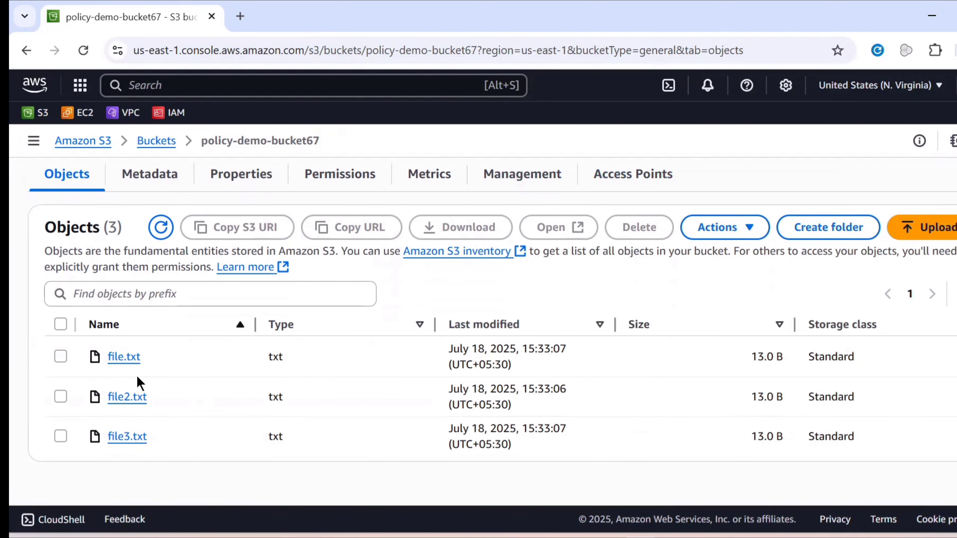
Step: In the IAM console, start a new user, enter the user name and provide access to the AWS Management Console
left_click(257, 3)
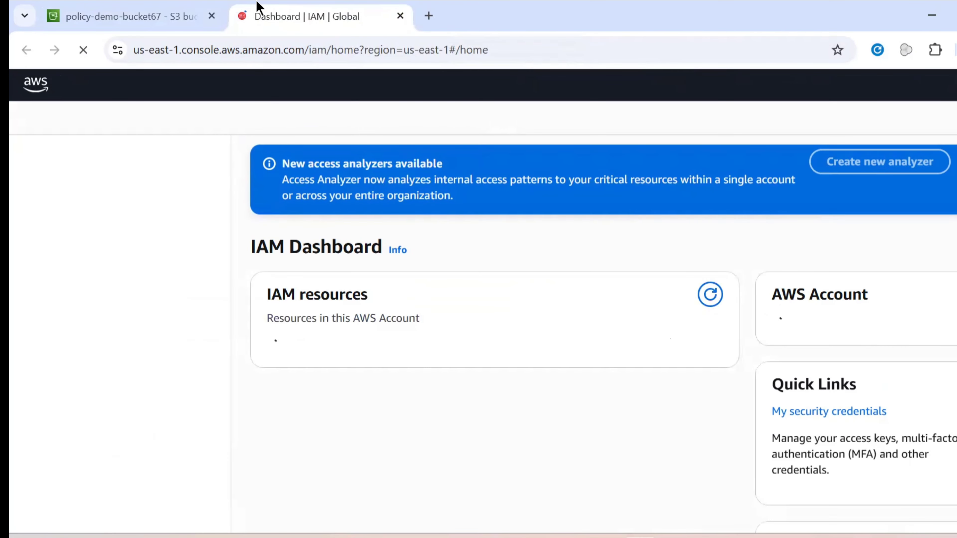
left_click(46, 349)
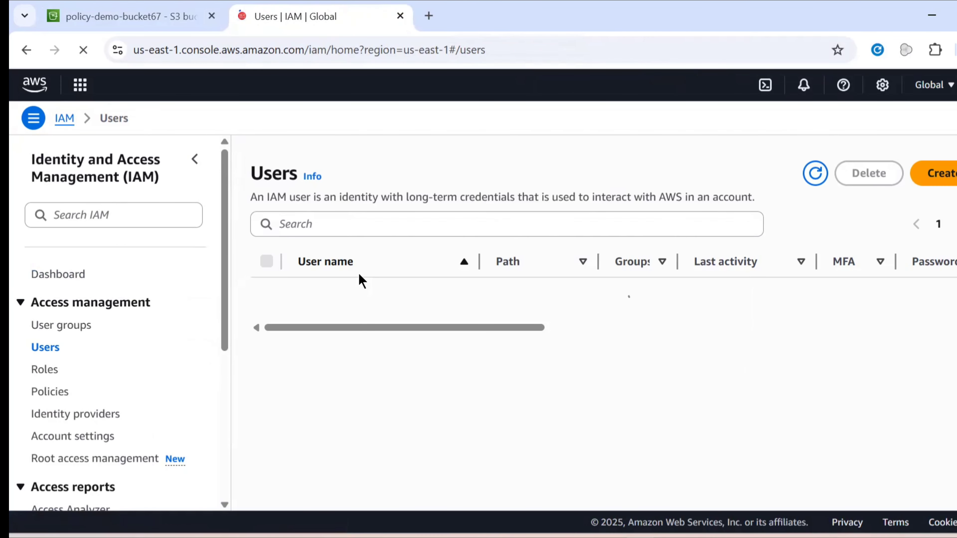
left_click(932, 173)
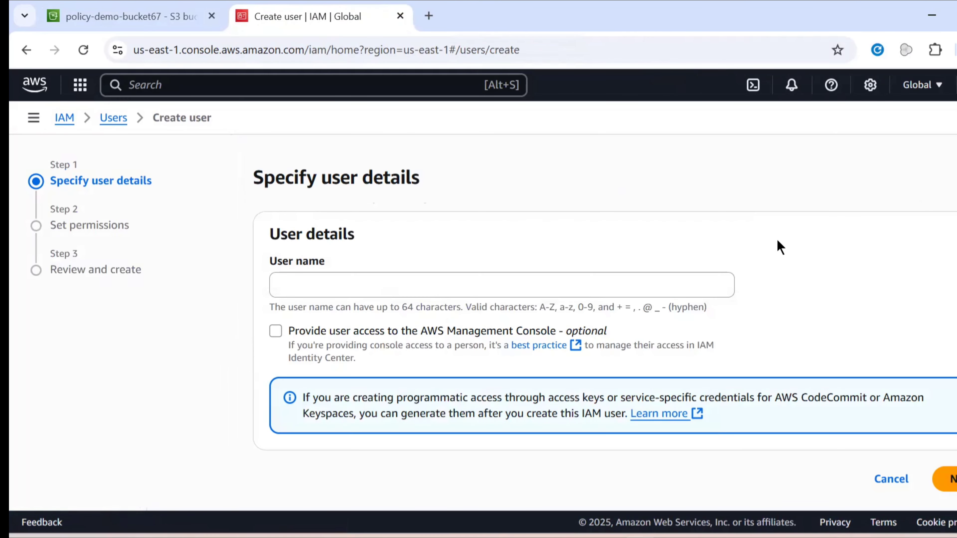
left_click(383, 291)
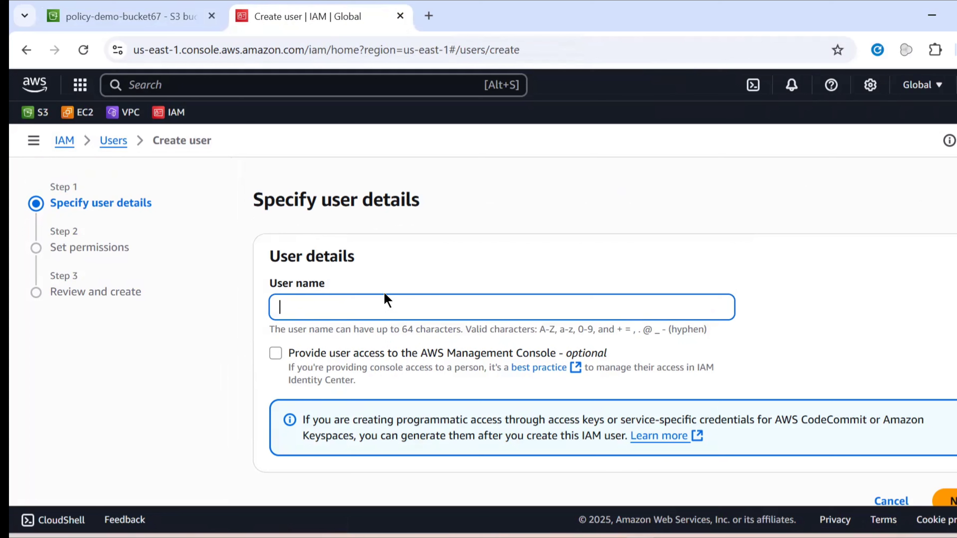
type("hemu")
left_click(319, 352)
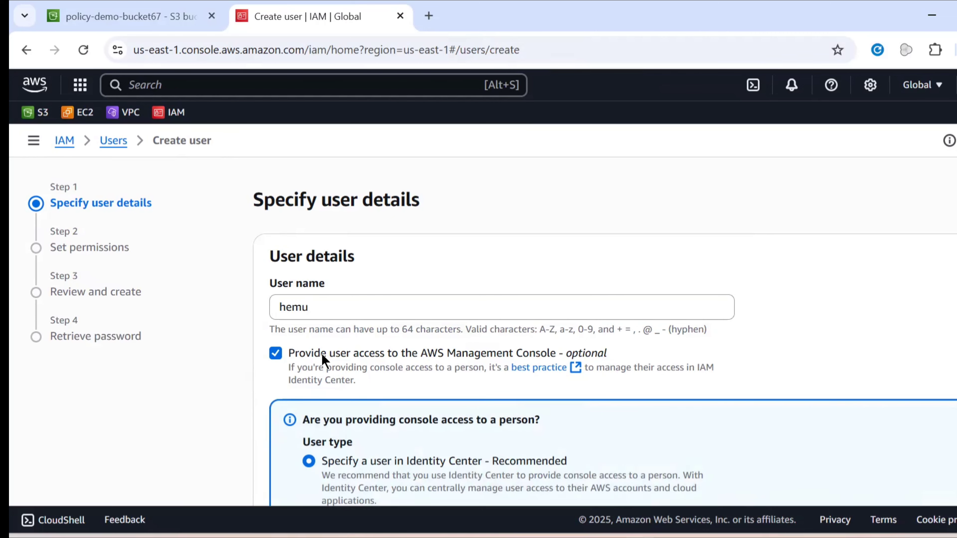
Step: Choose to create an IAM user, enter a custom console password and turn off the required new password at next sign-in
scroll(328, 392, "down", 3)
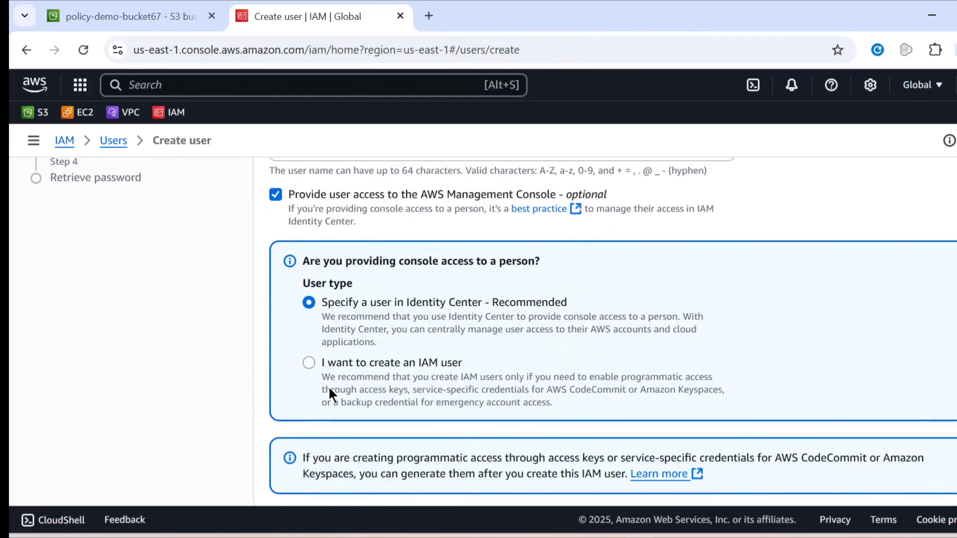
left_click(311, 363)
scroll(318, 377, "down", 3)
left_click(319, 339)
left_click(311, 374)
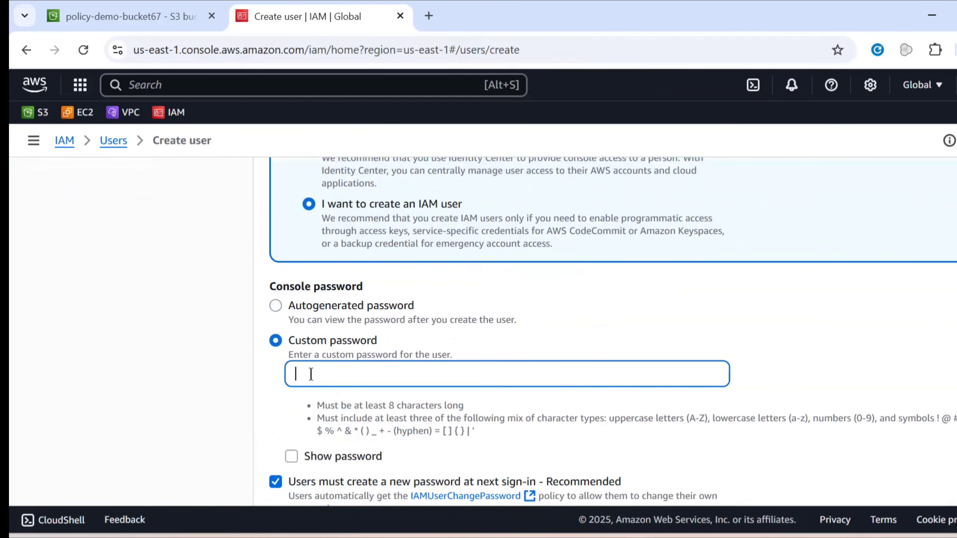
type("••••••••••••")
scroll(318, 341, "down", 4)
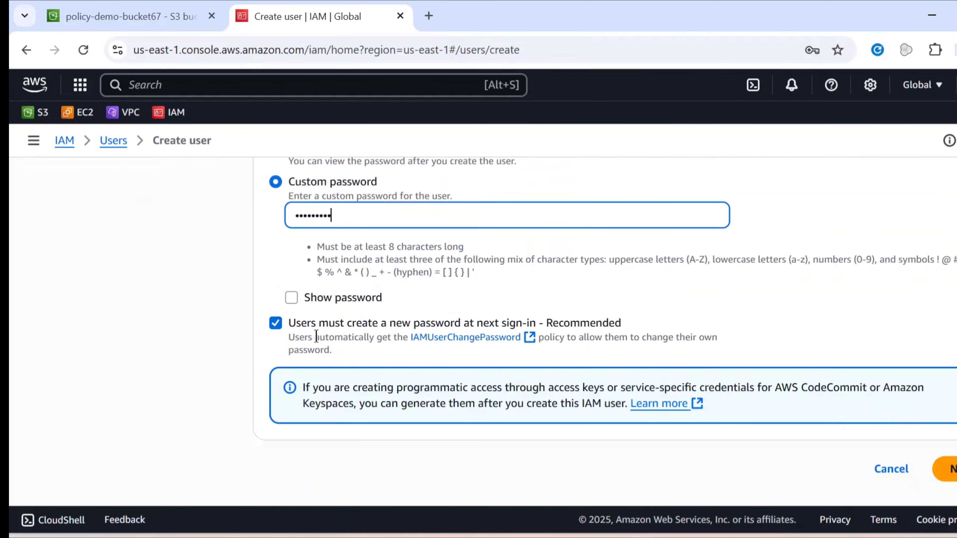
left_click(276, 323)
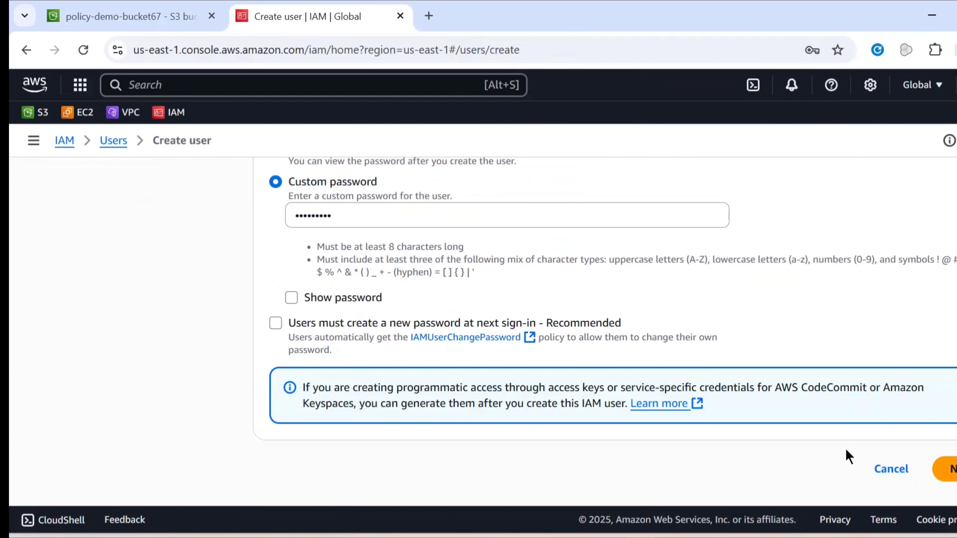
Step: Create the user without any group or permissions and return to the users list without viewing or downloading the password
left_click(946, 469)
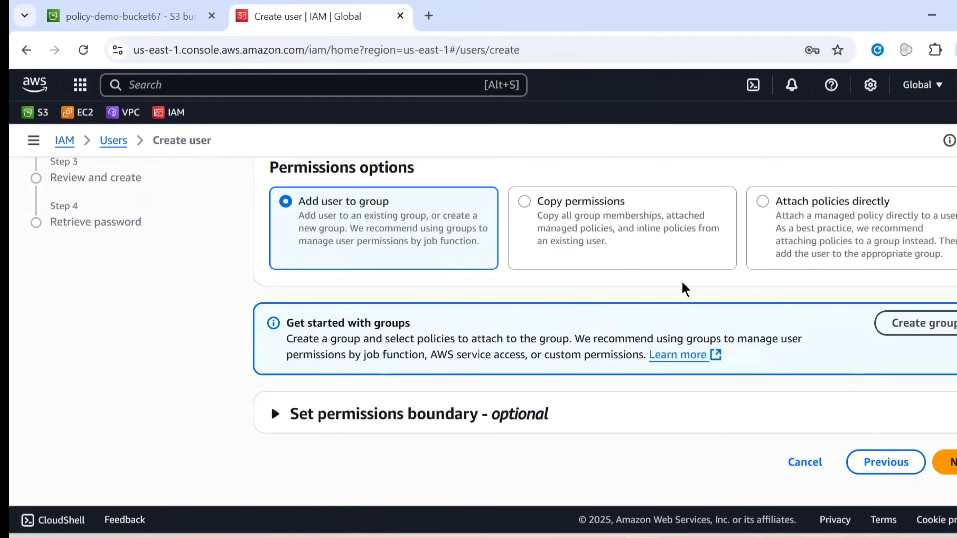
left_click(946, 462)
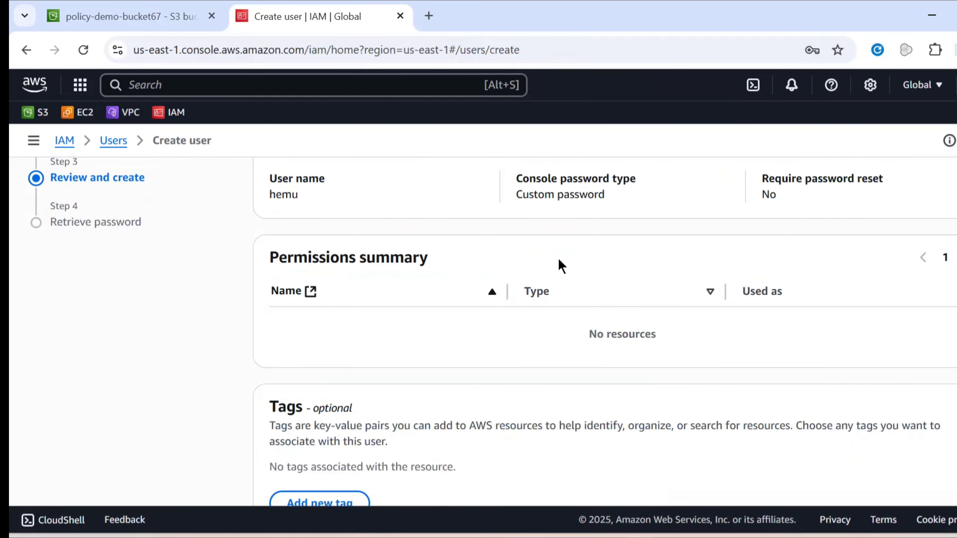
scroll(801, 299, "down", 5)
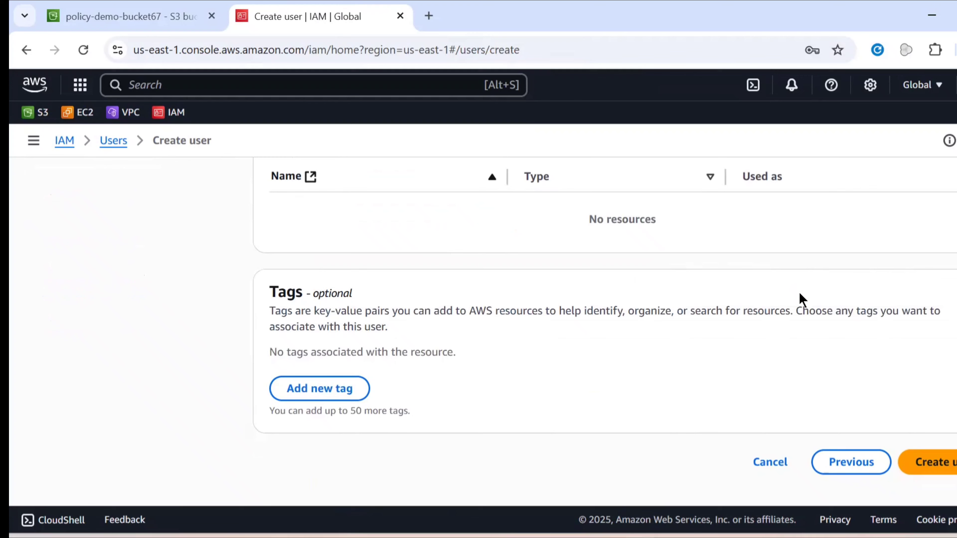
left_click(922, 467)
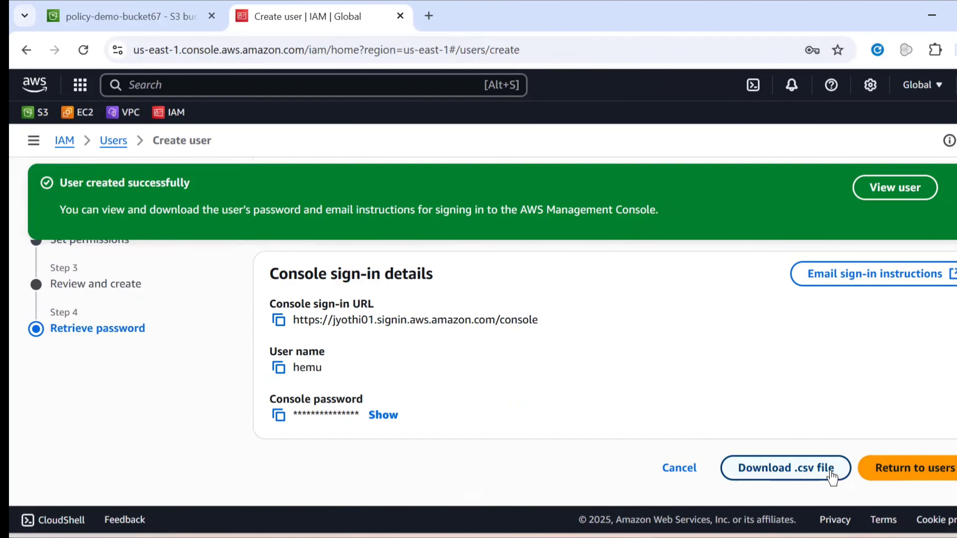
left_click(866, 475)
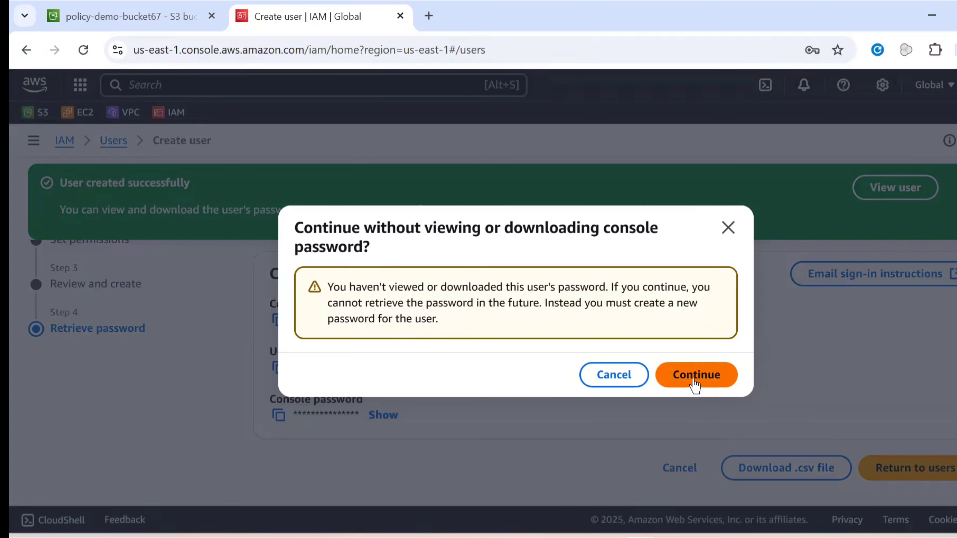
left_click(694, 380)
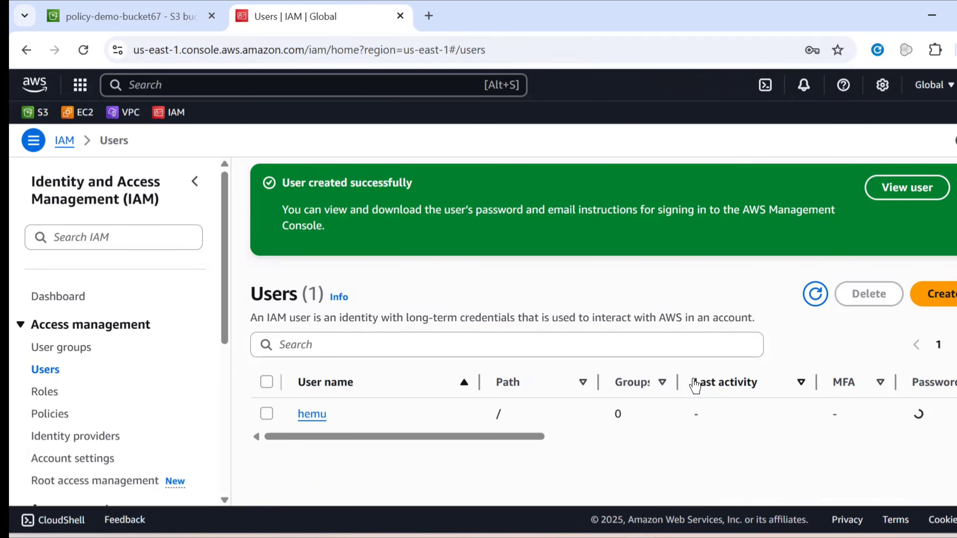
Step: Start creating a new IAM policy and choose S3 as the service in the visual policy editor
left_click(53, 413)
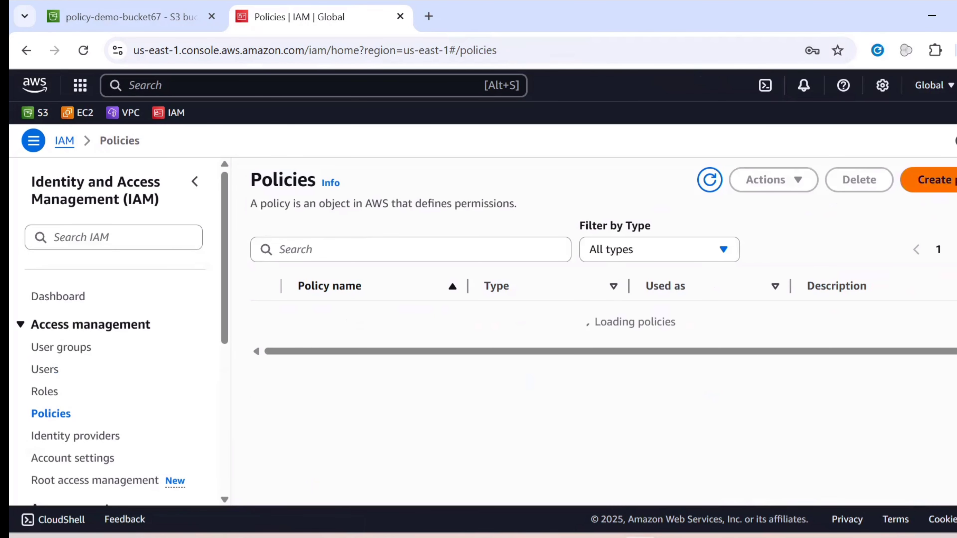
left_click(928, 180)
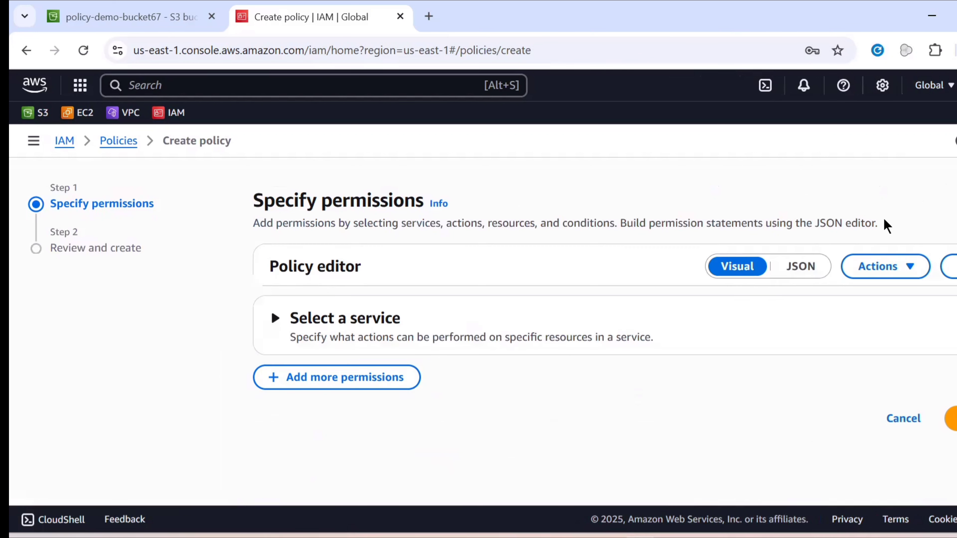
left_click(751, 316)
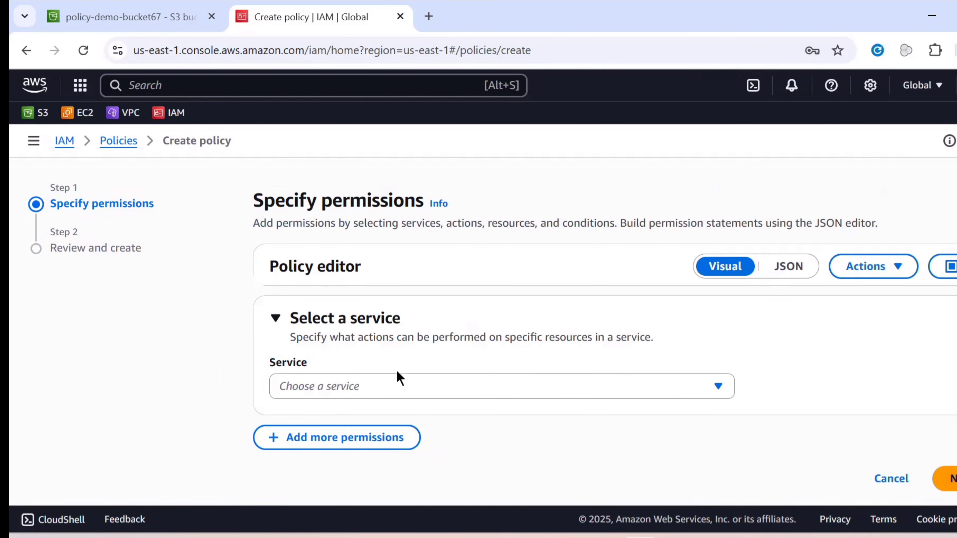
left_click(371, 393)
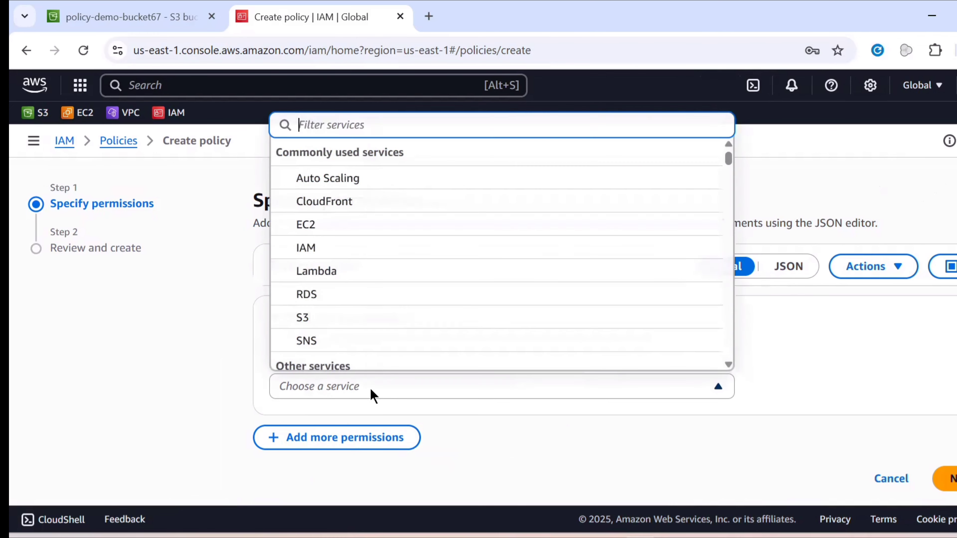
left_click(349, 318)
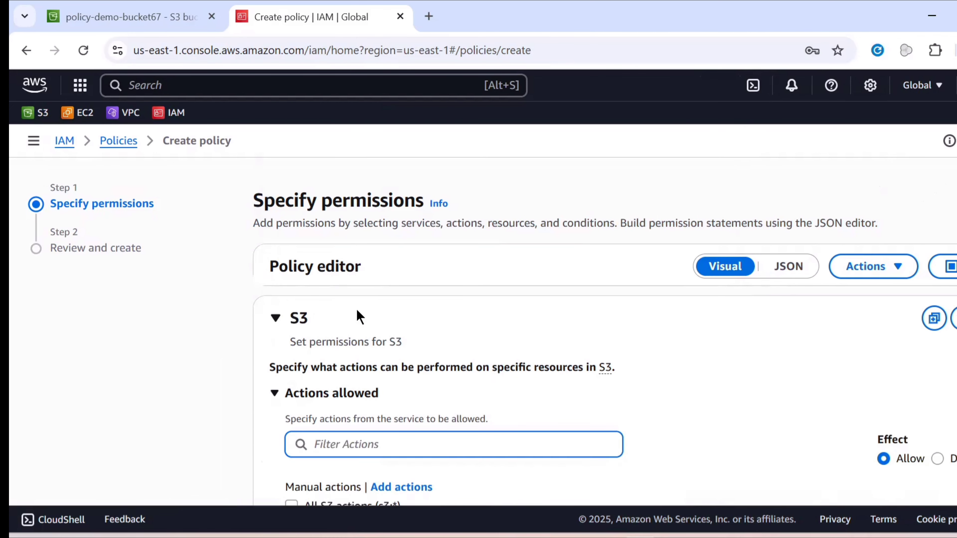
Step: Allow the ListBucket action from the List access level for S3
scroll(365, 307, "down", 2)
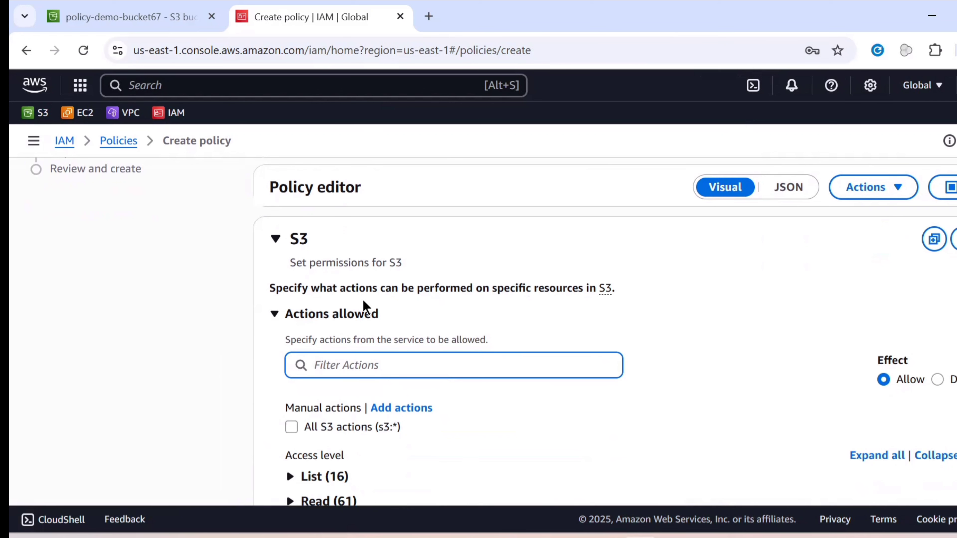
scroll(367, 350, "down", 2)
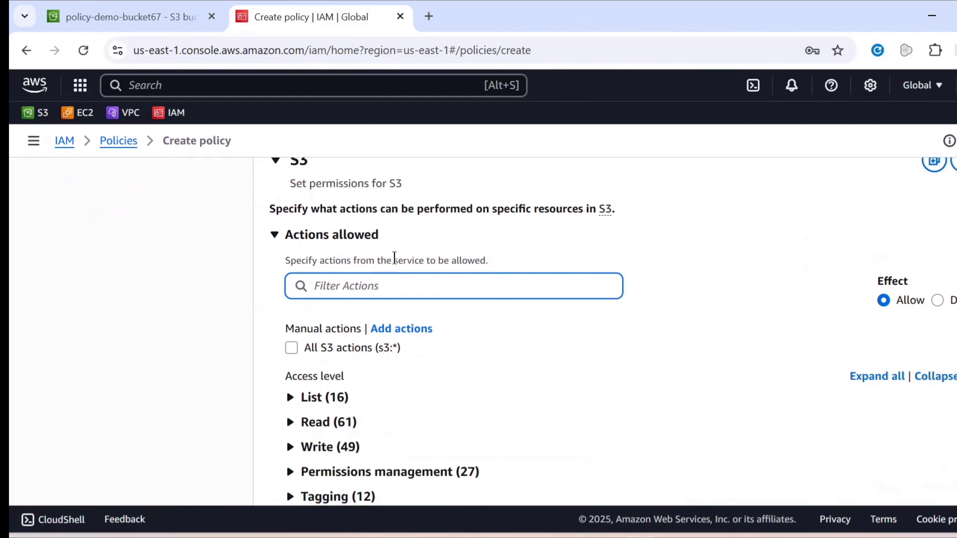
scroll(390, 264, "down", 4)
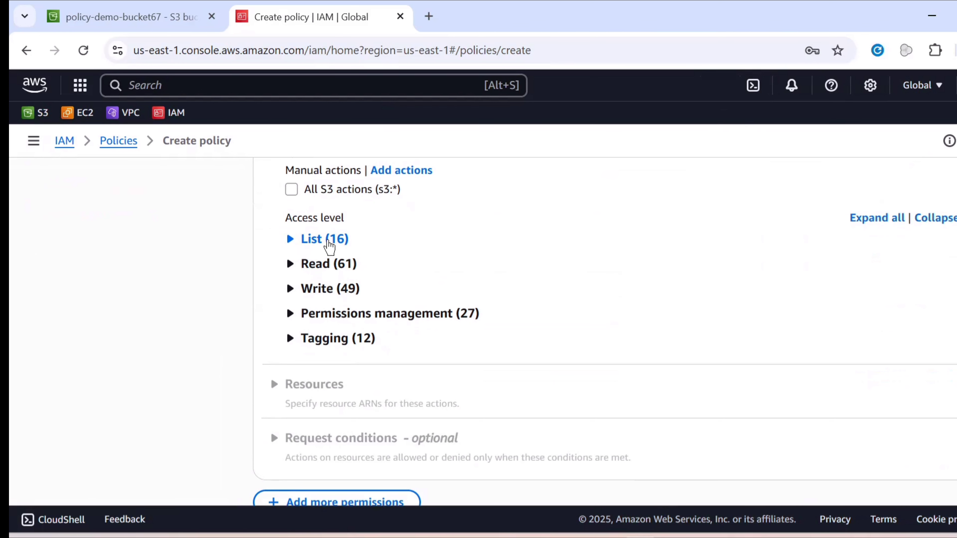
left_click(329, 241)
left_click(373, 356)
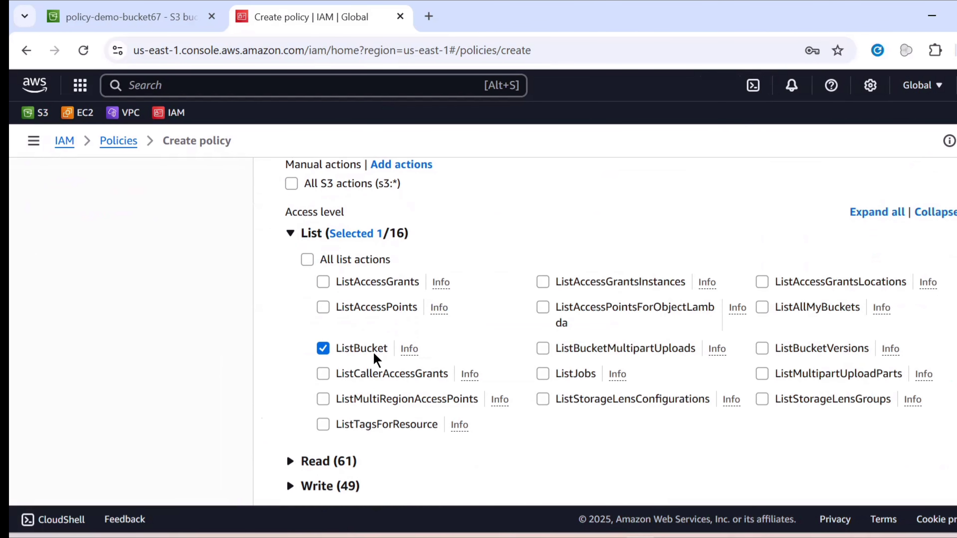
left_click(337, 234)
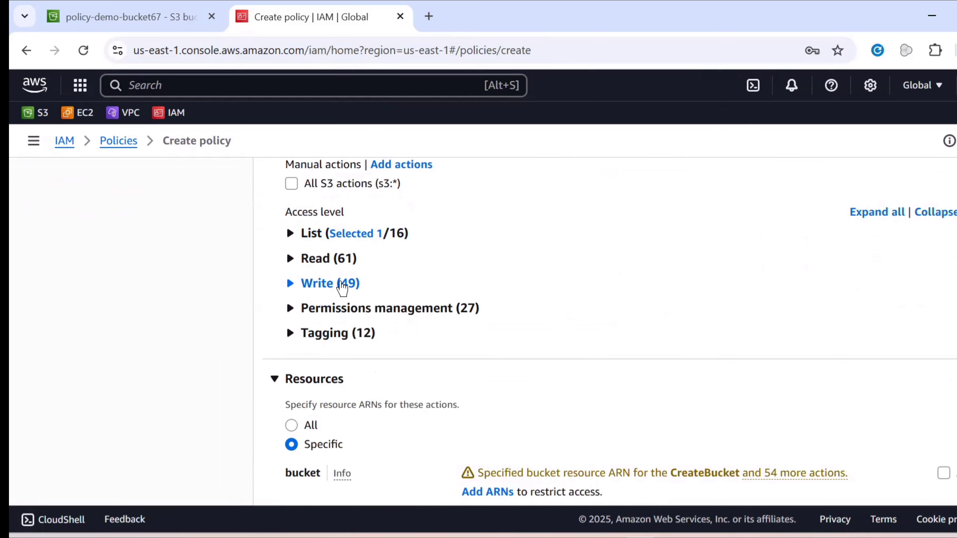
Step: Add one action from the Read access level to the policy's allowed S3 actions
left_click(340, 266)
scroll(387, 378, "down", 6)
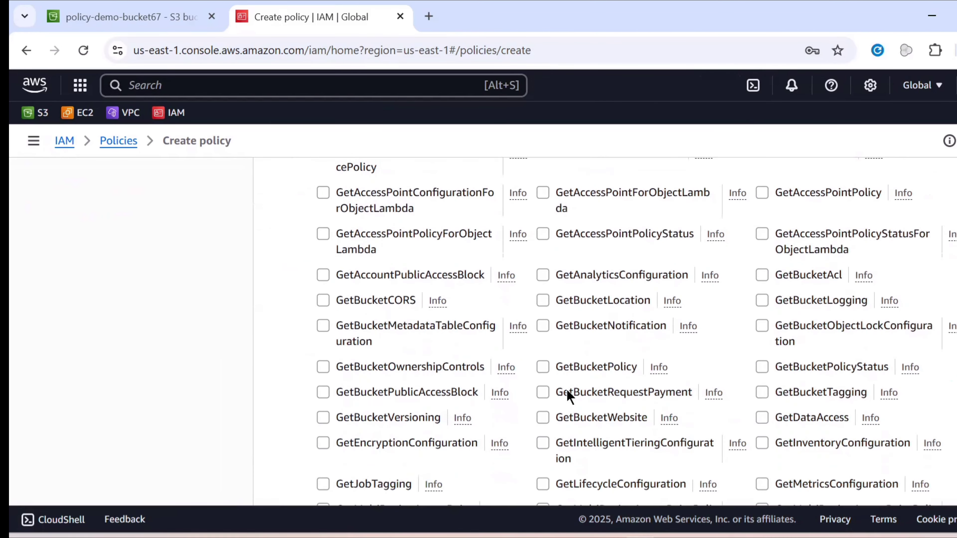
scroll(567, 394, "down", 4)
left_click(568, 394)
scroll(363, 306, "up", 6)
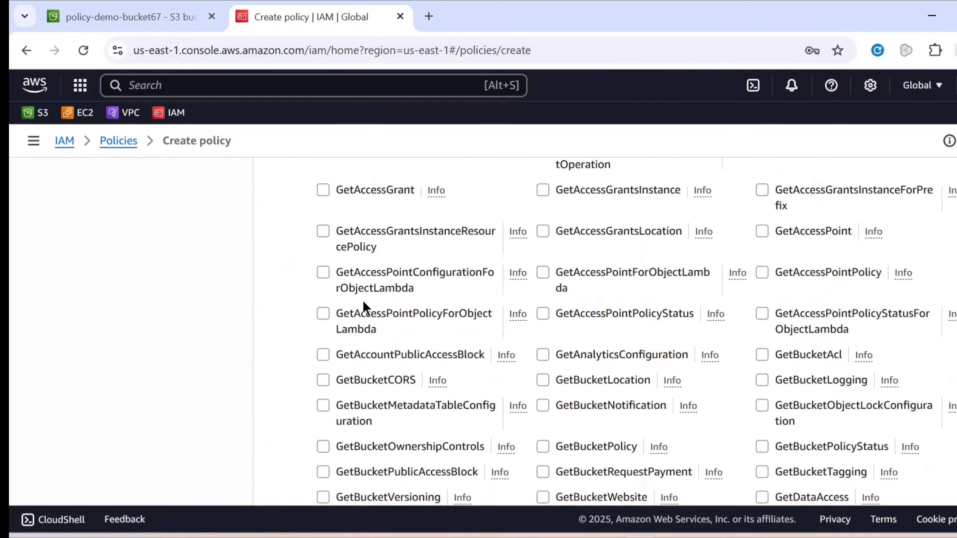
scroll(362, 300, "up", 5)
left_click(295, 418)
scroll(301, 421, "down", 4)
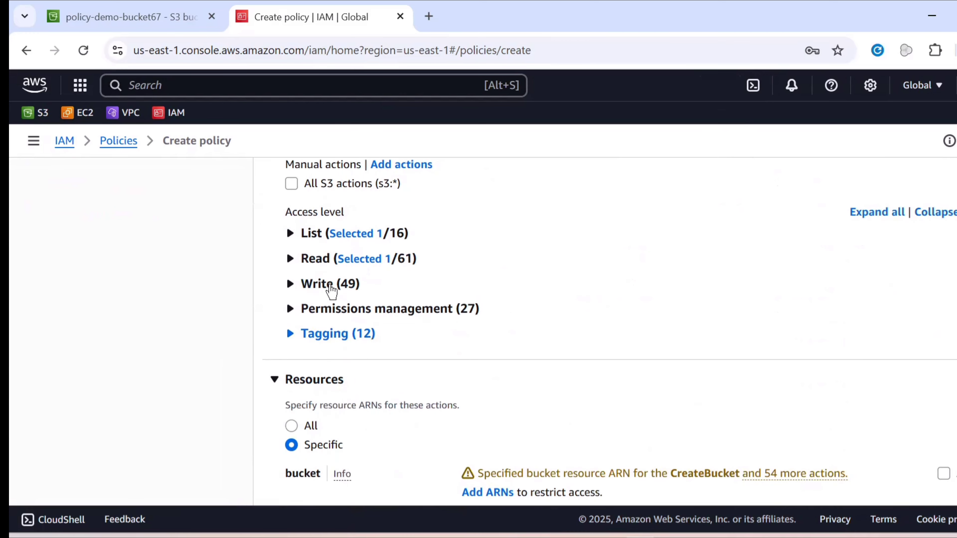
Step: Allow the PutObject action from the Write access level for S3
left_click(332, 288)
scroll(390, 295, "down", 10)
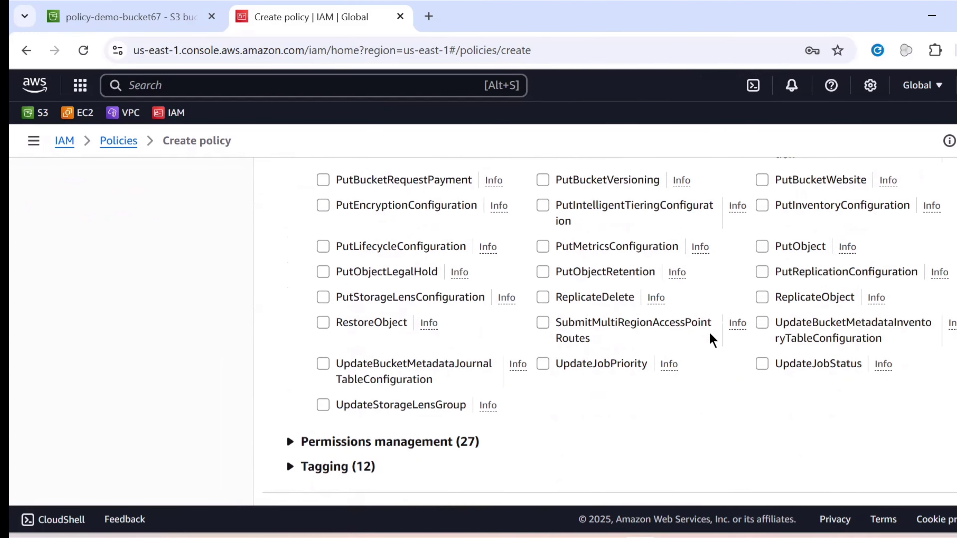
left_click(761, 246)
scroll(293, 216, "up", 10)
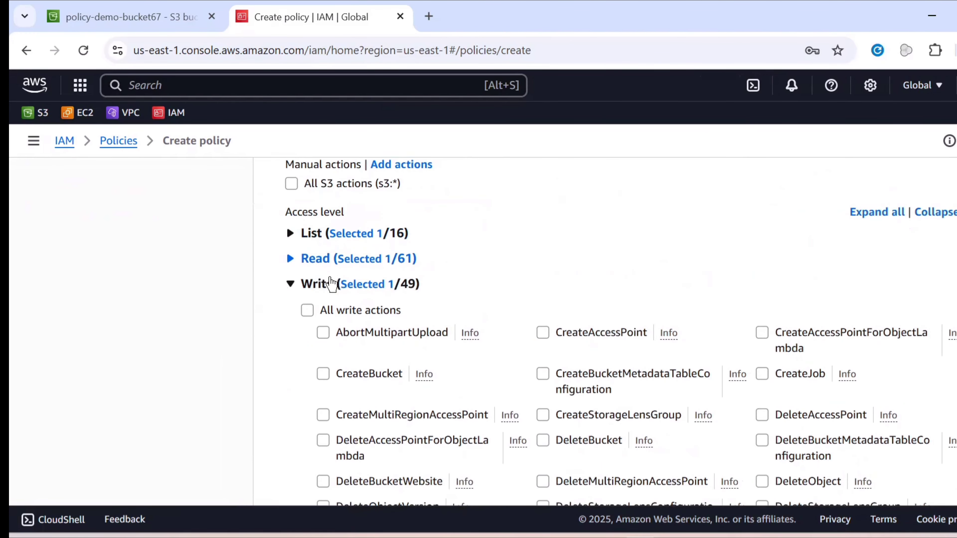
left_click(303, 295)
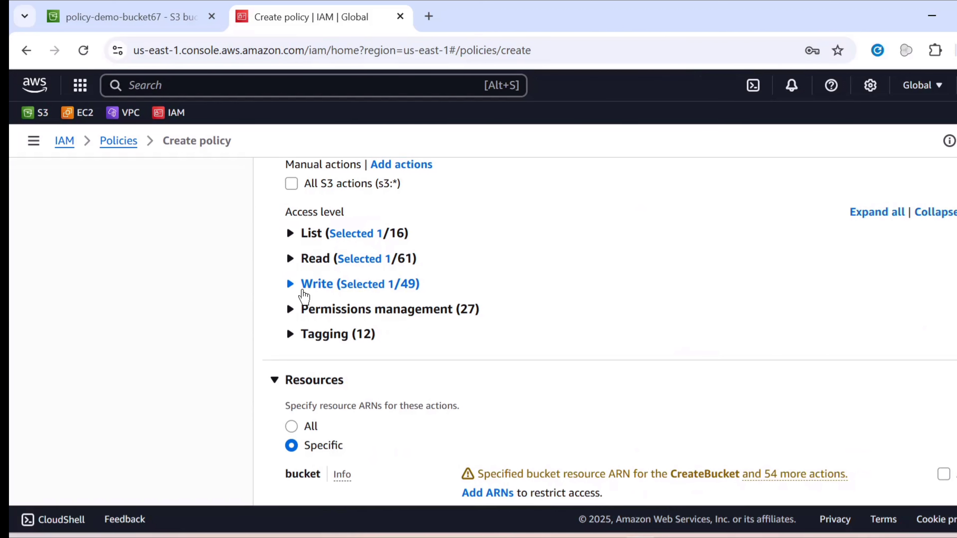
Step: Begin specifying the bucket resource ARN and copy the name policy-demo-bucket67 from the bucket's S3 page
scroll(301, 294, "down", 4)
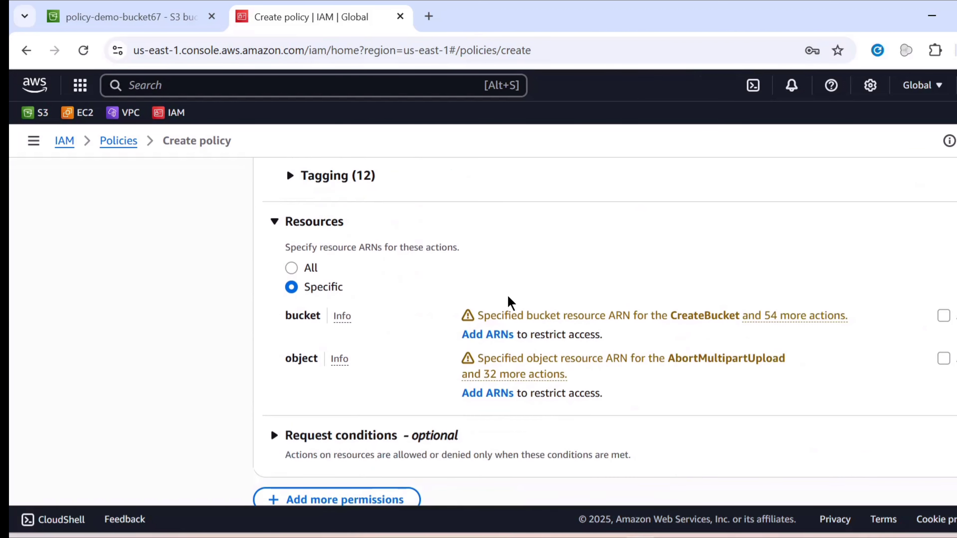
left_click(488, 334)
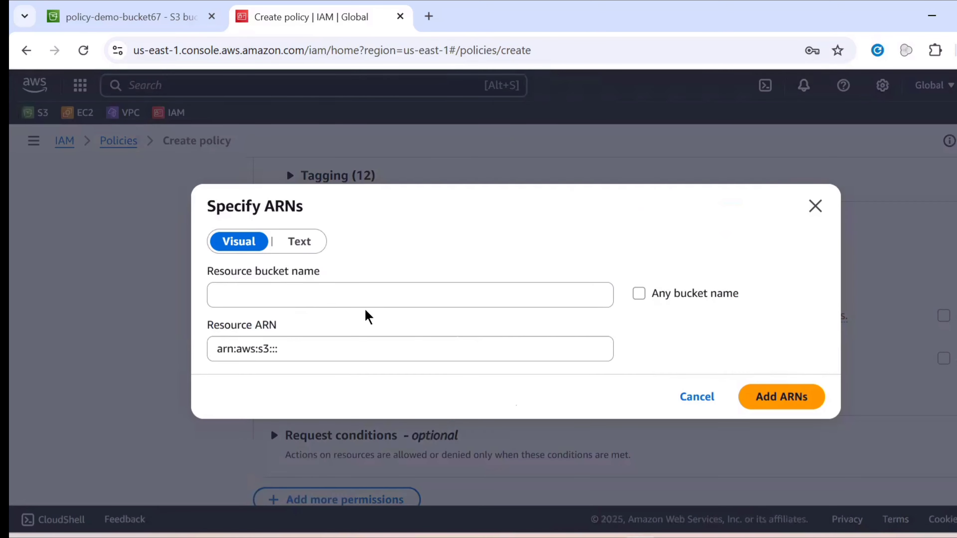
left_click(365, 295)
left_click(188, 10)
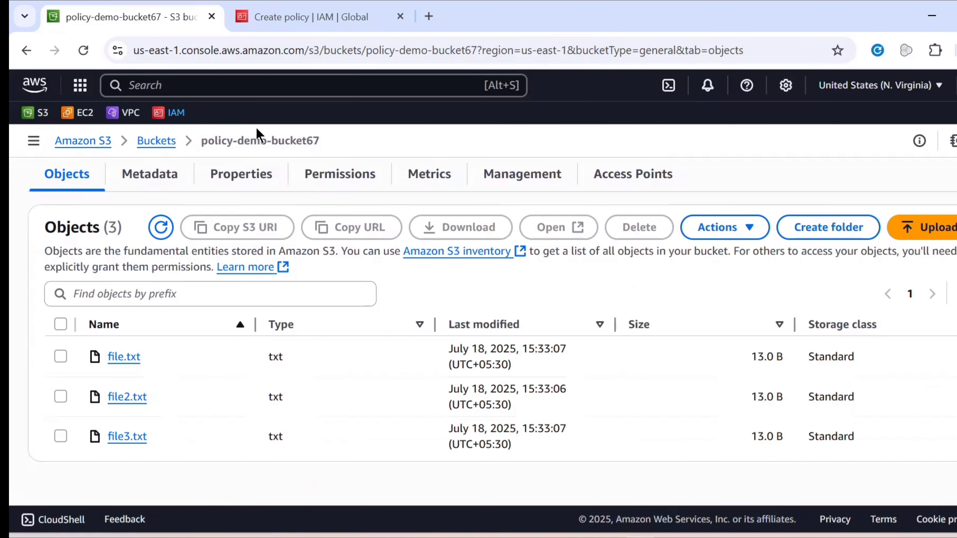
triple_click(141, 190)
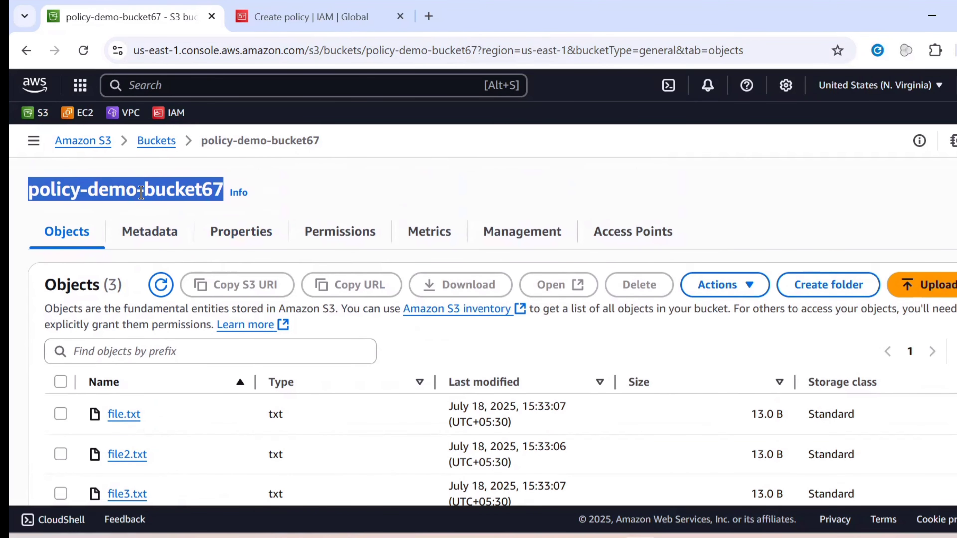
right_click(142, 193)
left_click(188, 214)
Step: Back in the policy editor, enter policy-demo-bucket67 as the resource bucket name and add the bucket ARN
left_click(301, 17)
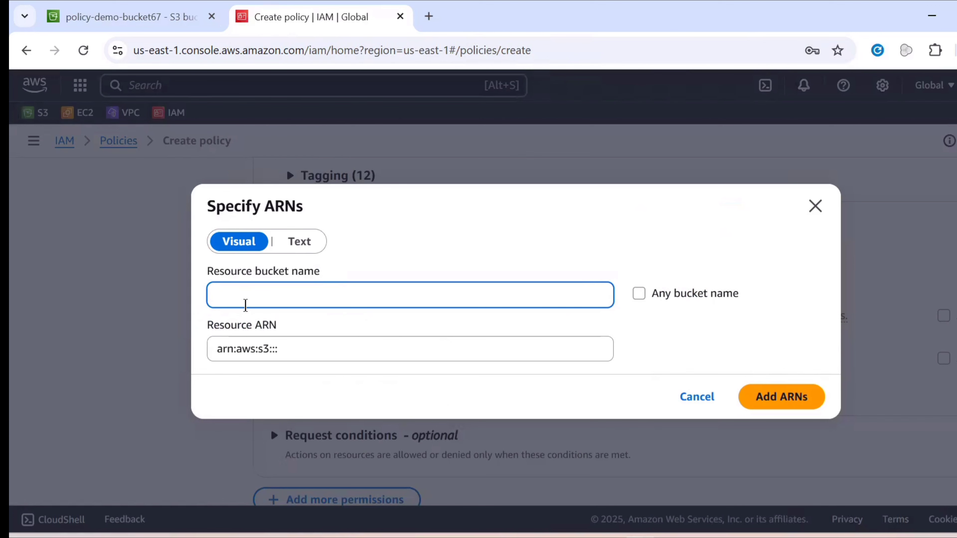
right_click(245, 295)
left_click(279, 353)
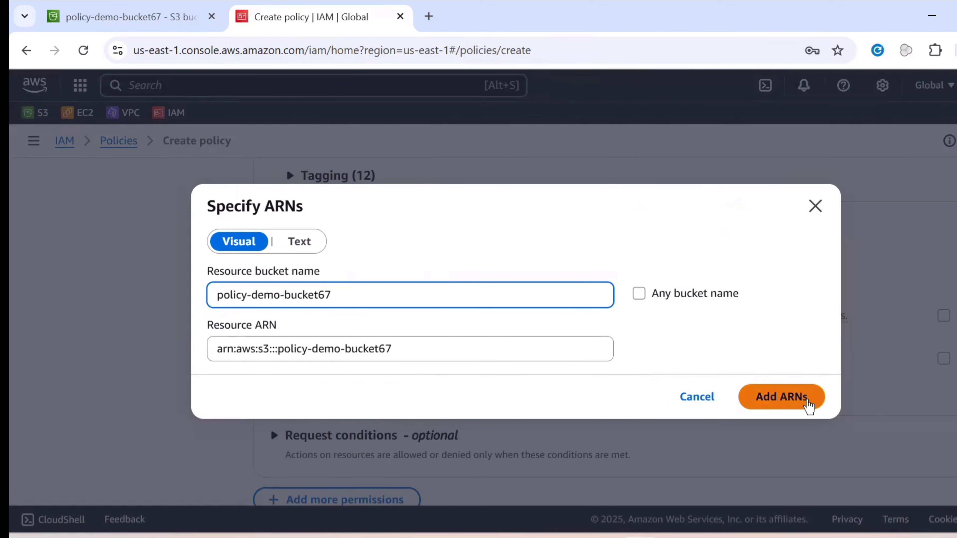
left_click(810, 400)
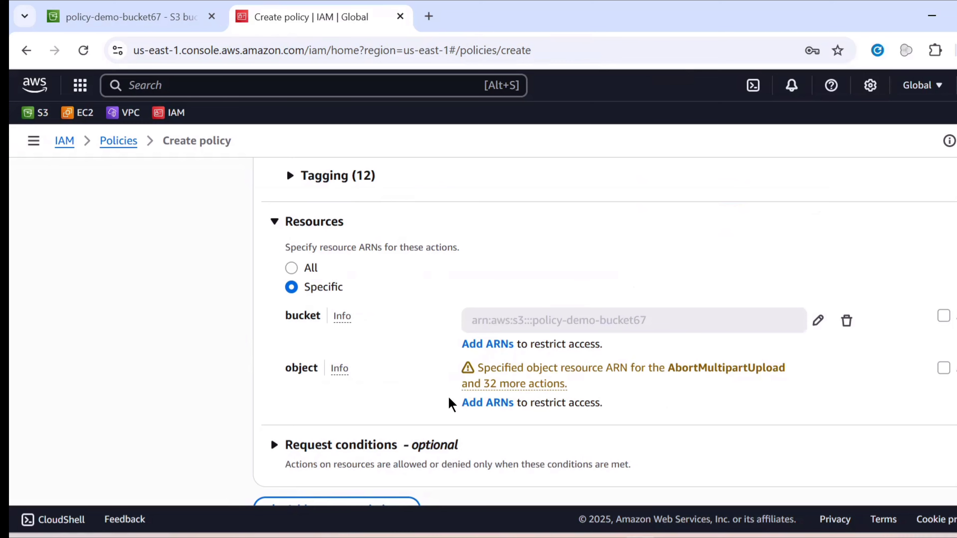
Step: Add an object ARN with bucket name policy-demo-bucket67 and object name * to the policy's resources
left_click(477, 403)
left_click(296, 269)
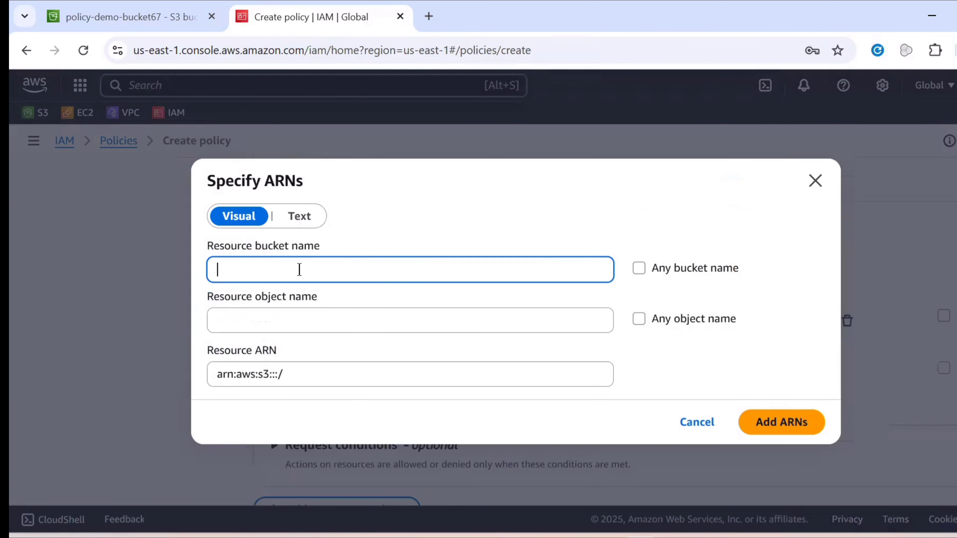
right_click(297, 269)
left_click(350, 352)
left_click(338, 320)
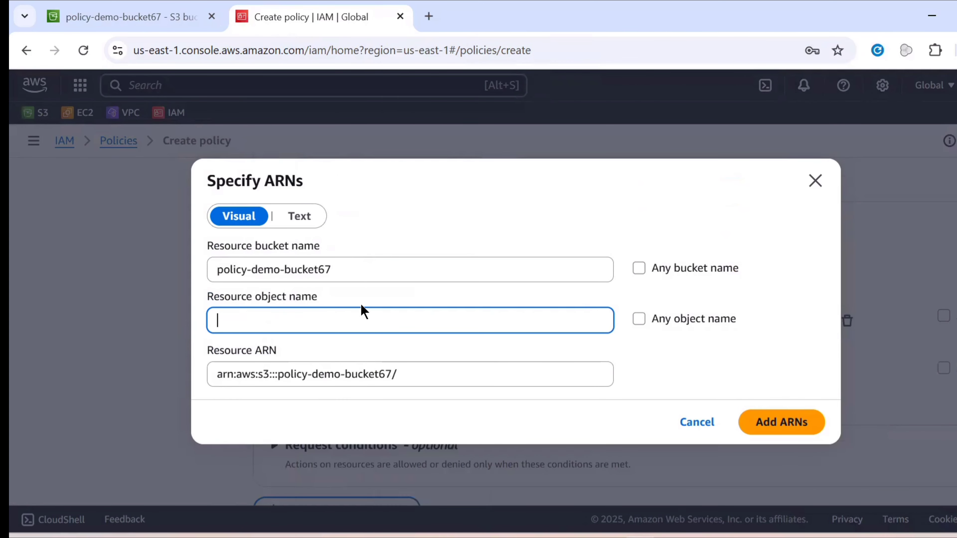
type("*")
left_click(775, 422)
Step: Continue to the policy review, name the policy with the IAM user's name followed by "-policy", and create it
scroll(751, 421, "down", 3)
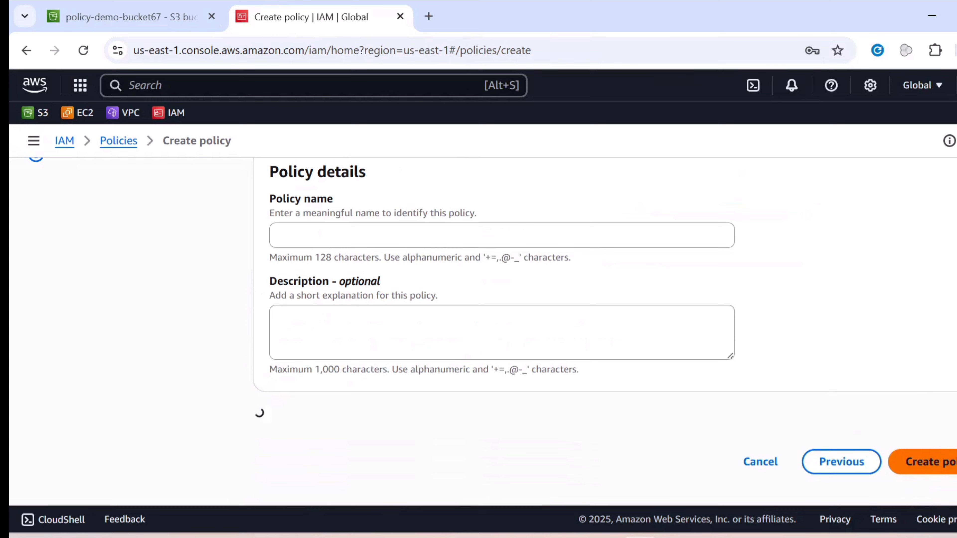
scroll(479, 301, "down", 3)
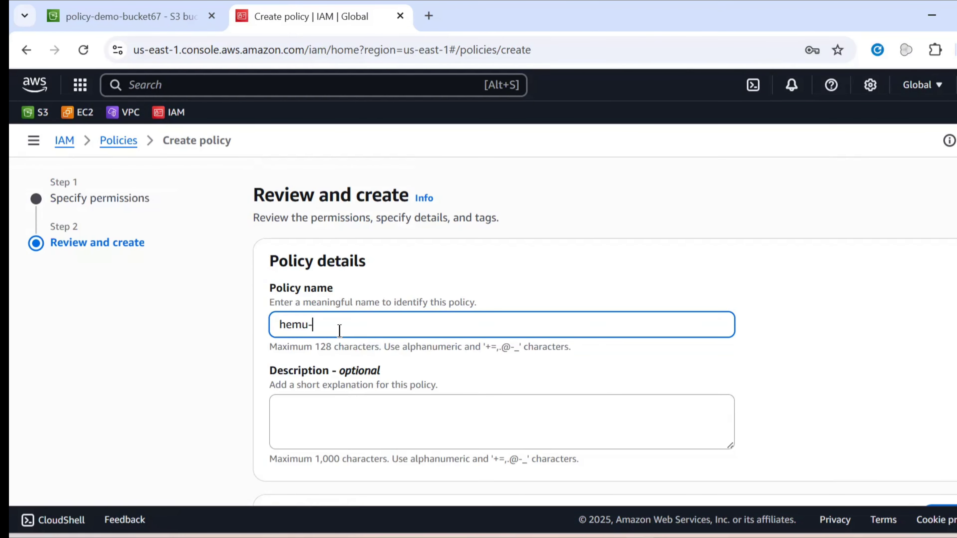
type("policy")
scroll(361, 310, "down", 4)
scroll(361, 310, "down", 7)
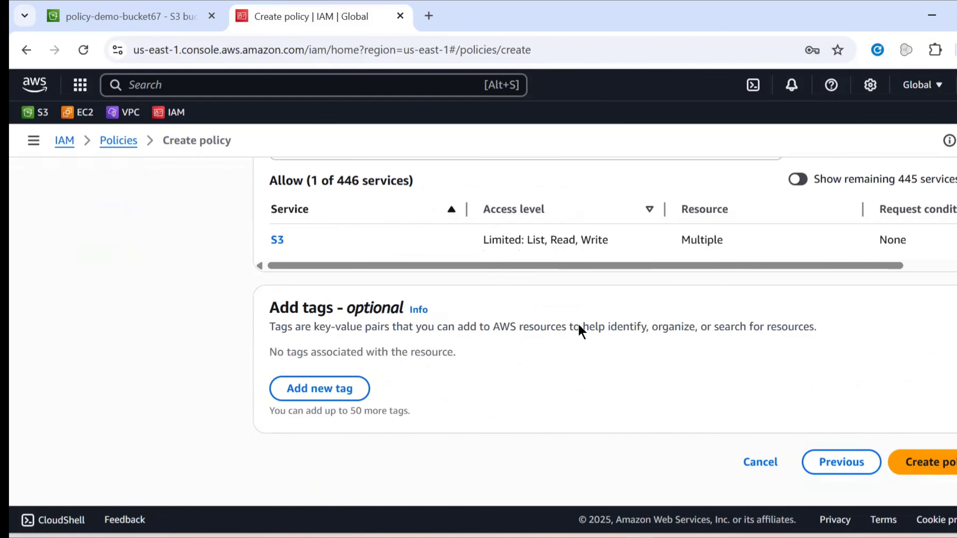
left_click(929, 471)
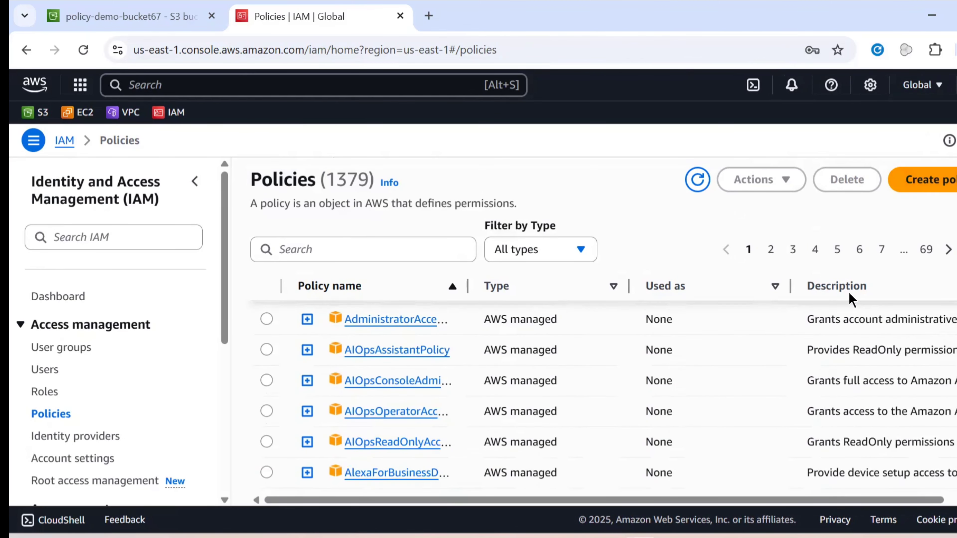
Step: Open the IAM user's details from the users list and start adding permissions to the user
scroll(534, 372, "up", 3)
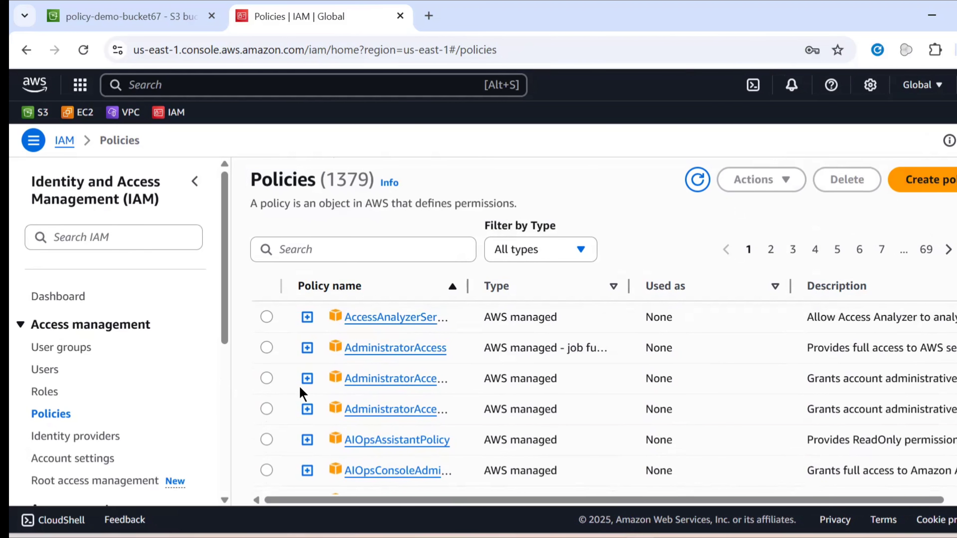
left_click(46, 368)
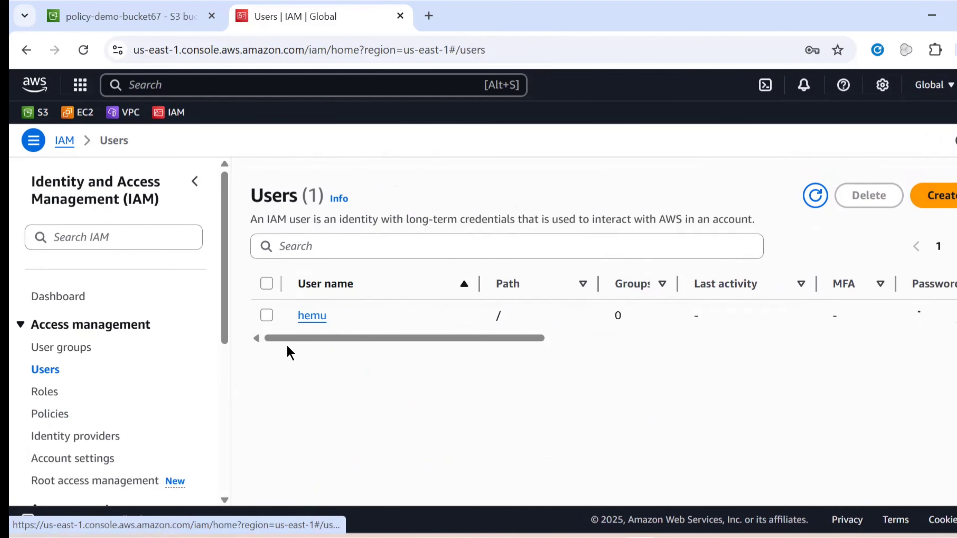
left_click(311, 316)
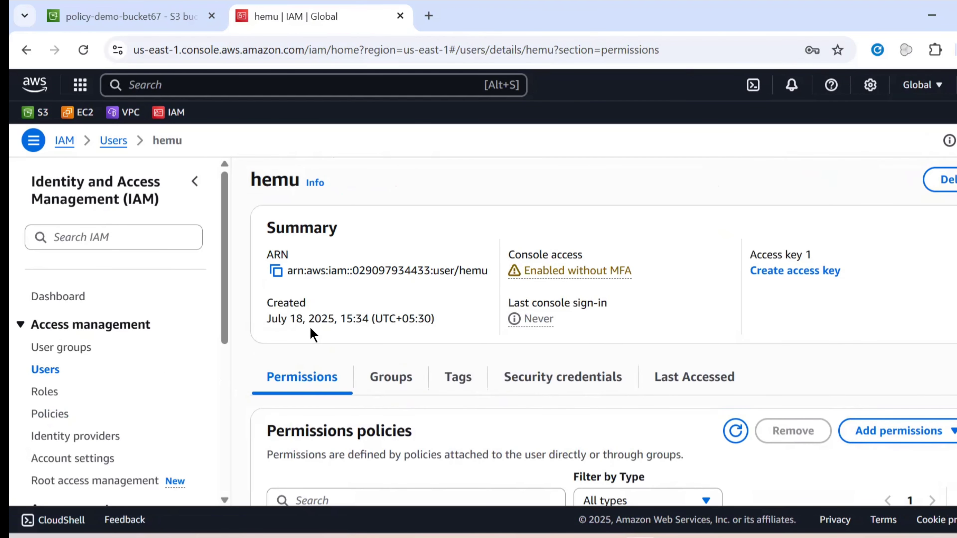
left_click(868, 431)
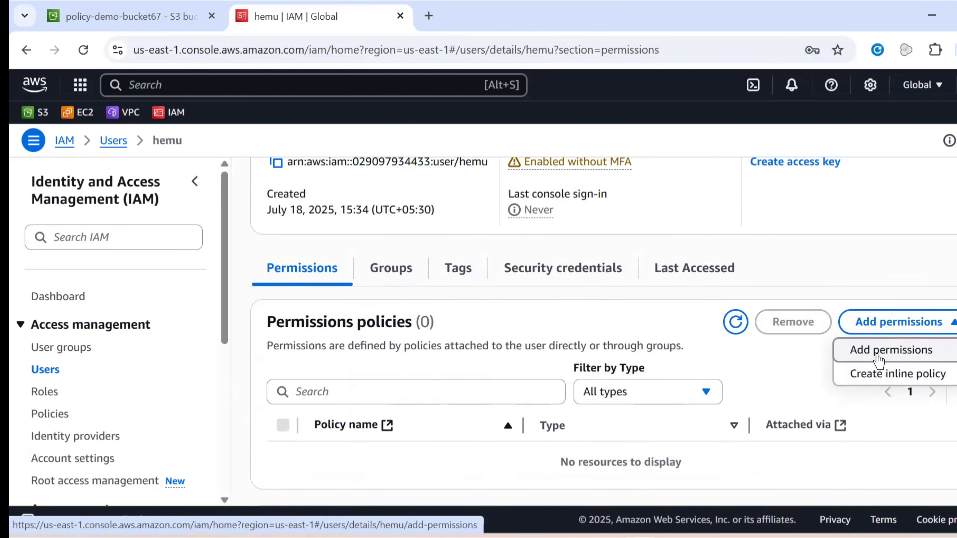
scroll(843, 378, "up", 1)
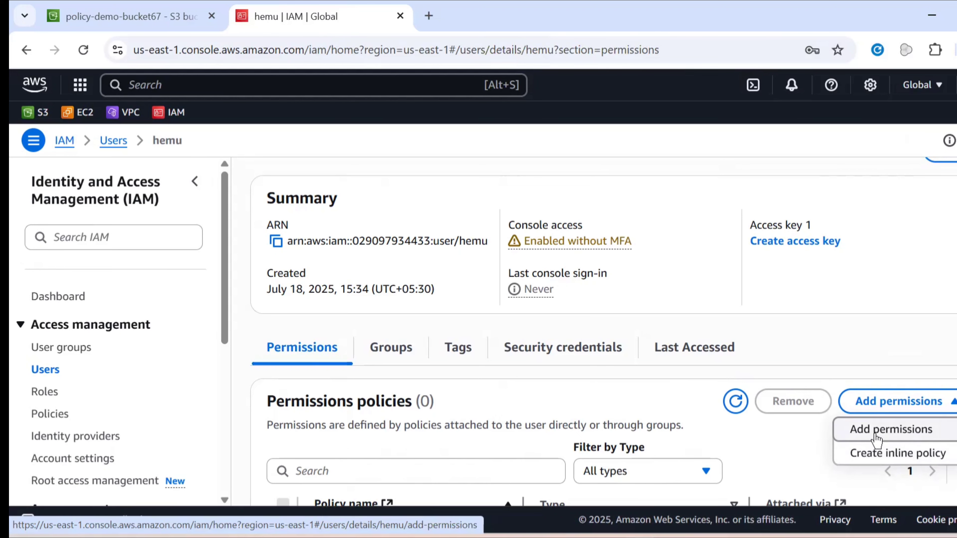
left_click(814, 434)
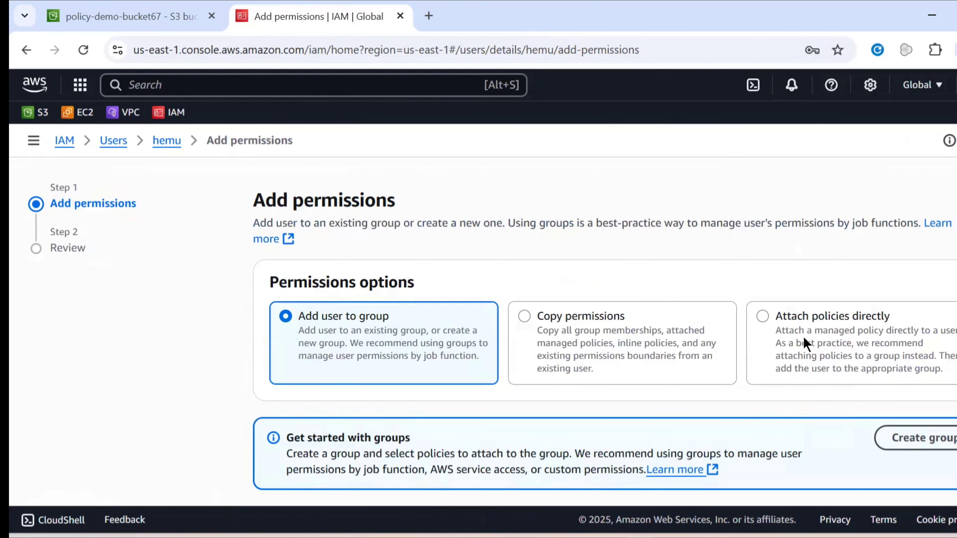
Step: Attach the custom policy directly to the IAM user, filtering the policies by Customer managed, and confirm the added permissions
left_click(795, 323)
scroll(769, 348, "down", 4)
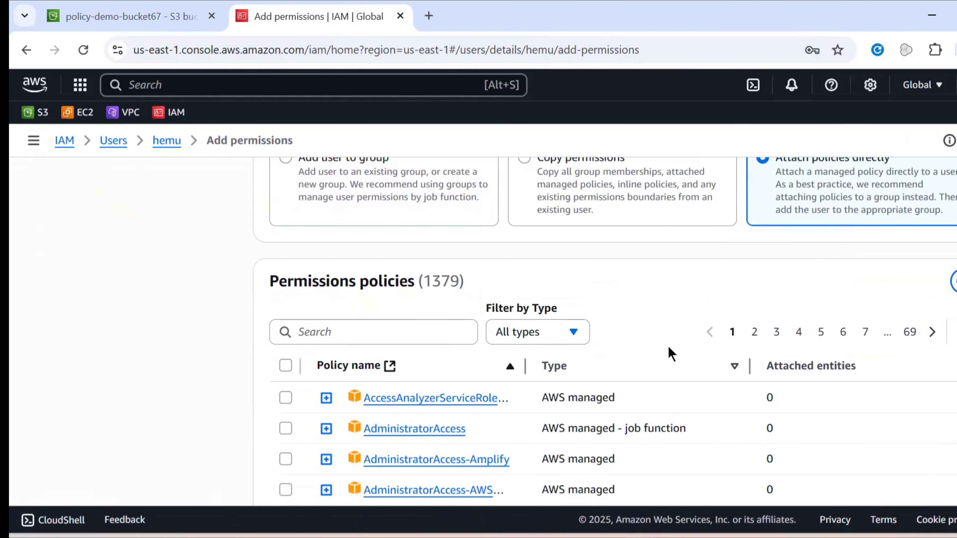
left_click(513, 334)
left_click(528, 384)
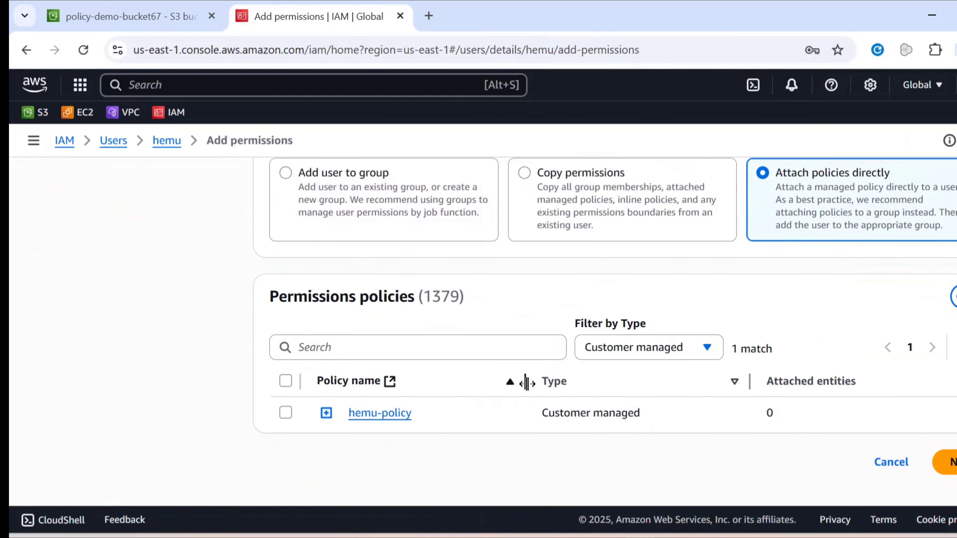
left_click(289, 383)
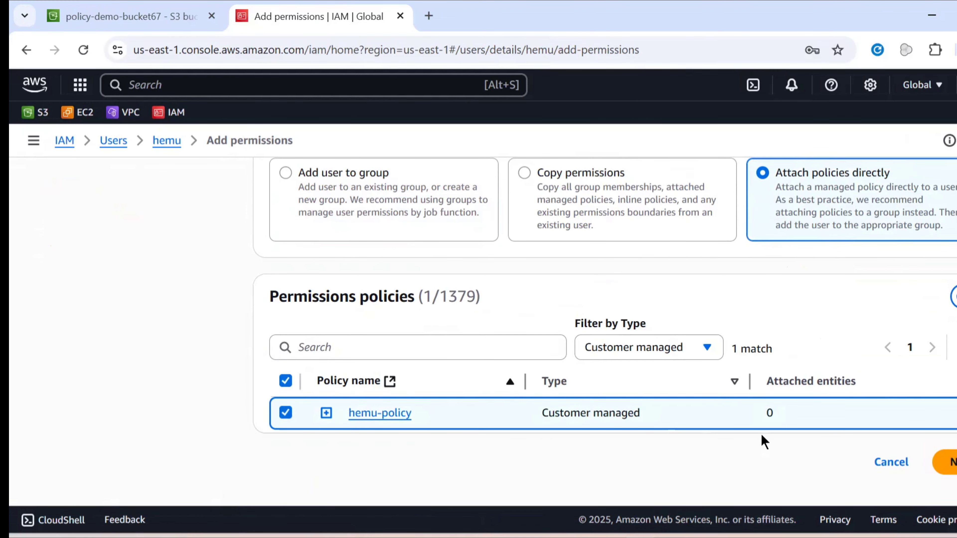
left_click(947, 463)
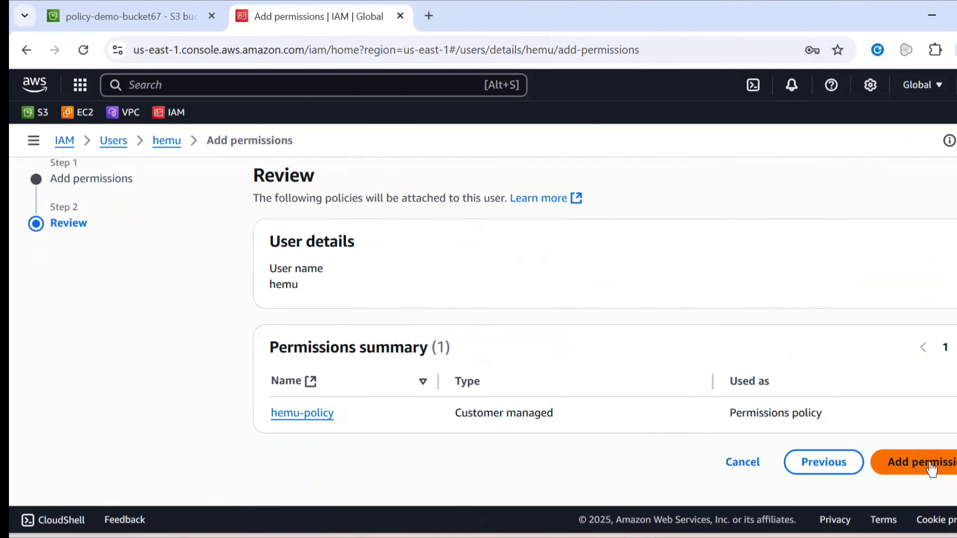
left_click(943, 464)
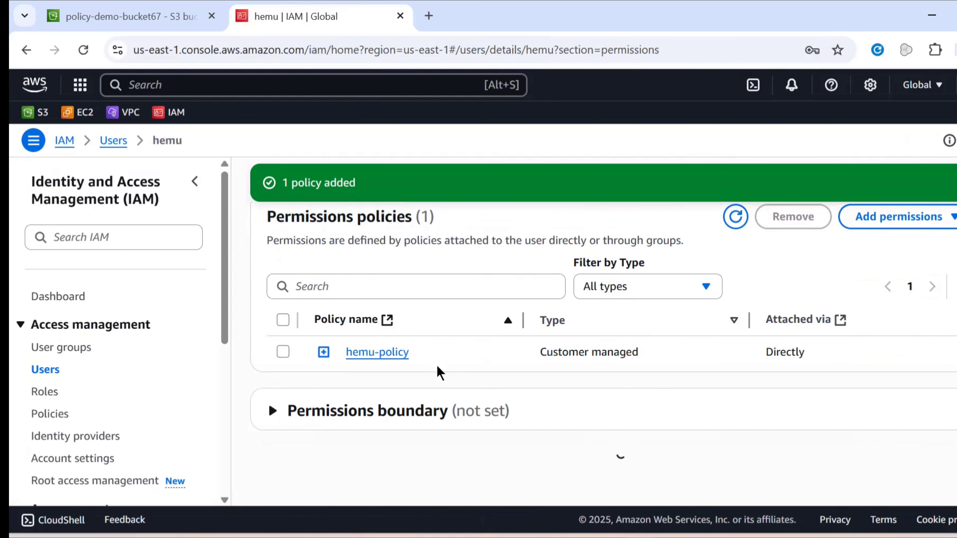
Step: Open the attached custom policy's details from the user's permissions and start editing it in the visual editor
scroll(618, 309, "up", 3)
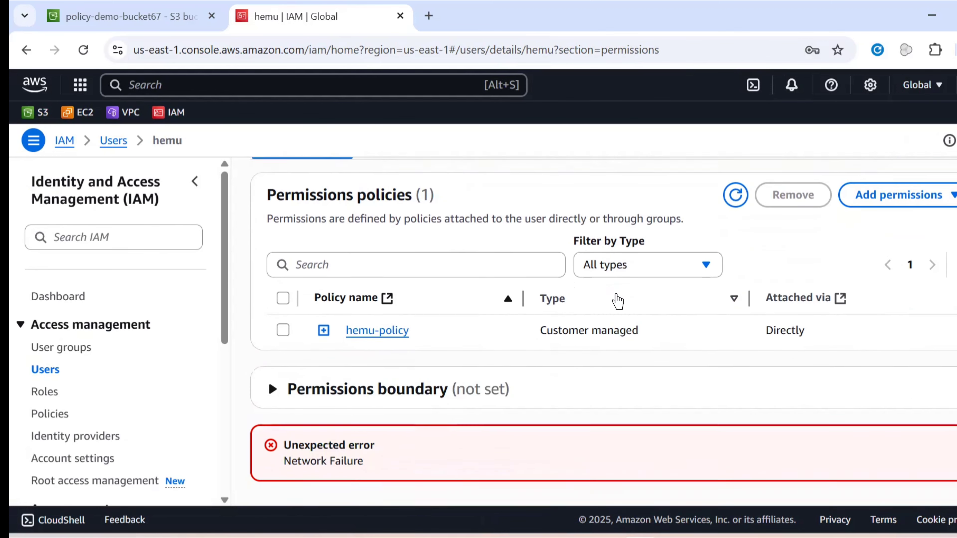
scroll(500, 288, "up", 3)
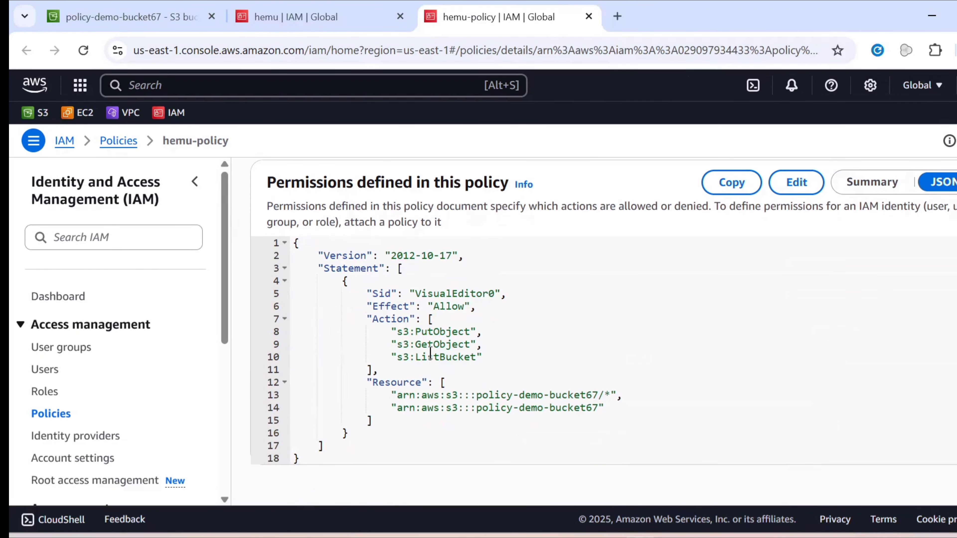
scroll(432, 351, "down", 1)
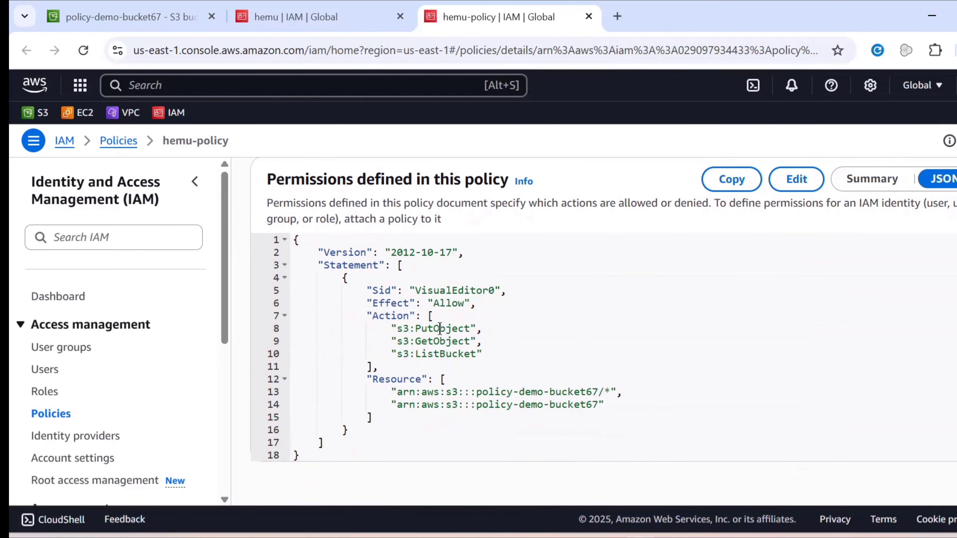
scroll(439, 328, "up", 5)
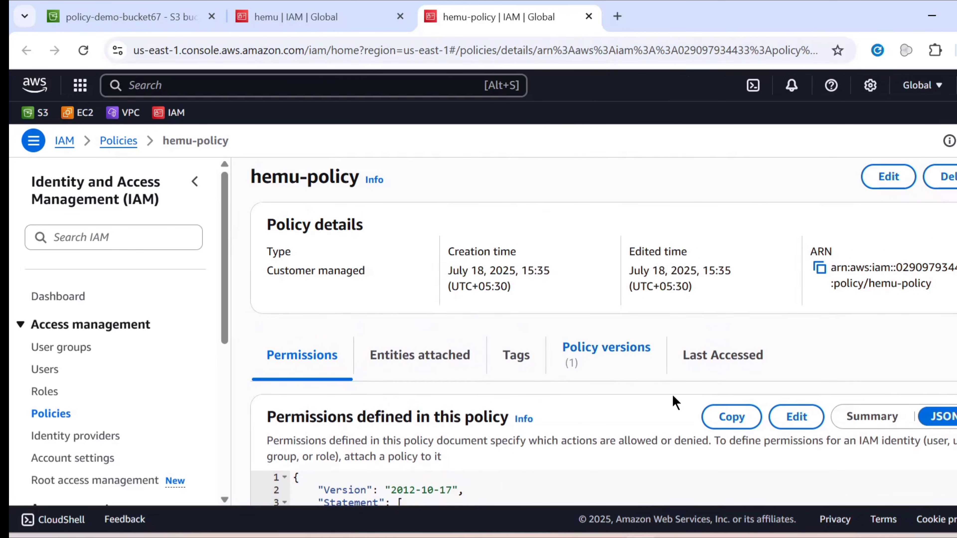
left_click(798, 419)
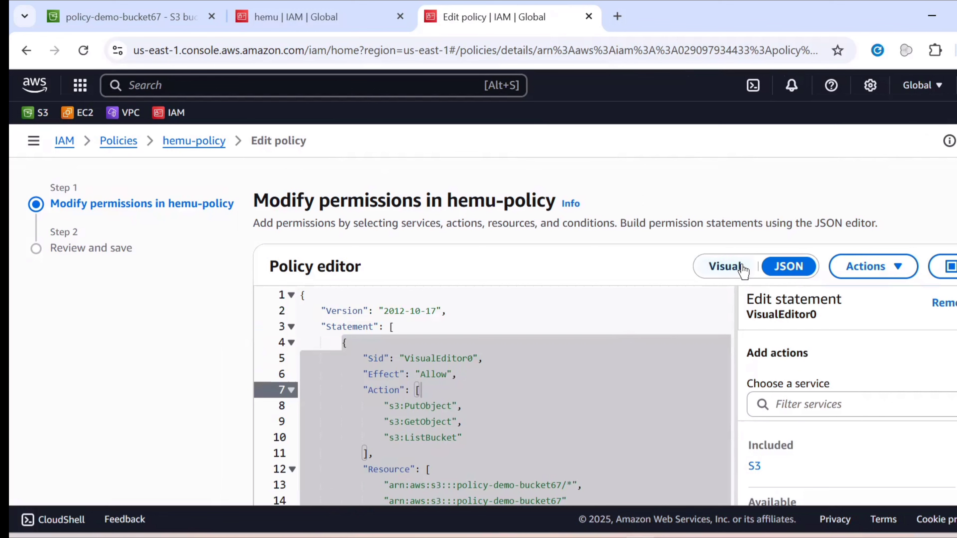
left_click(741, 266)
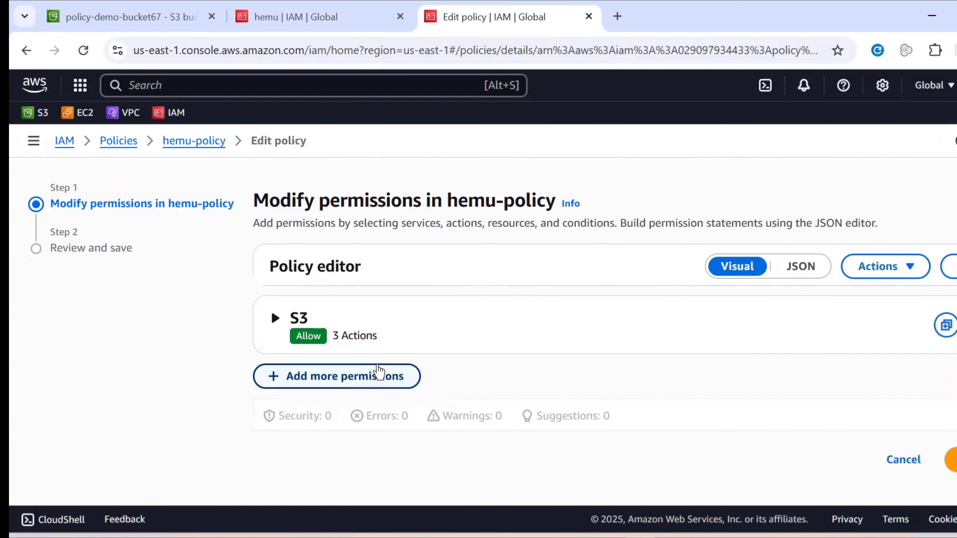
Step: Add another permission block to the policy for the S3 service and set its effect to Deny
left_click(346, 376)
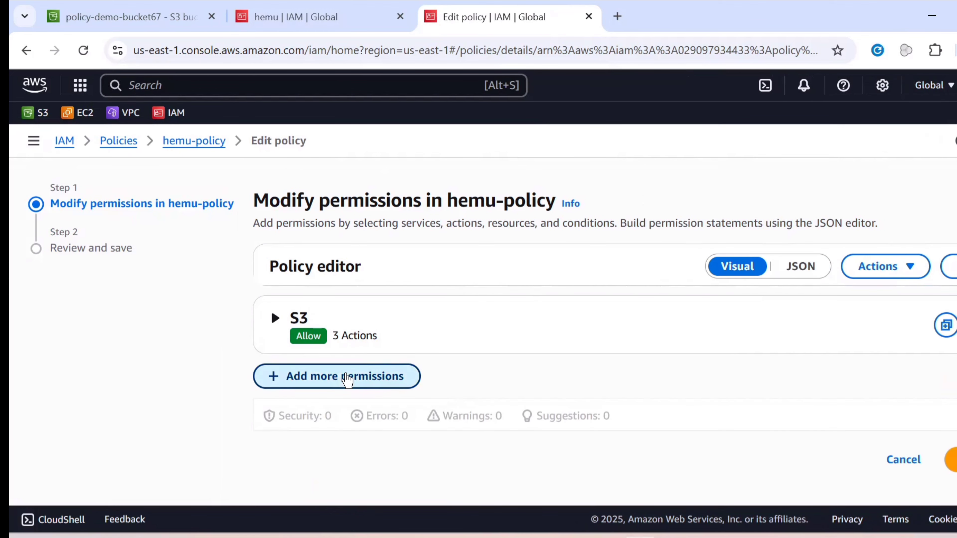
scroll(350, 358, "down", 3)
left_click(360, 326)
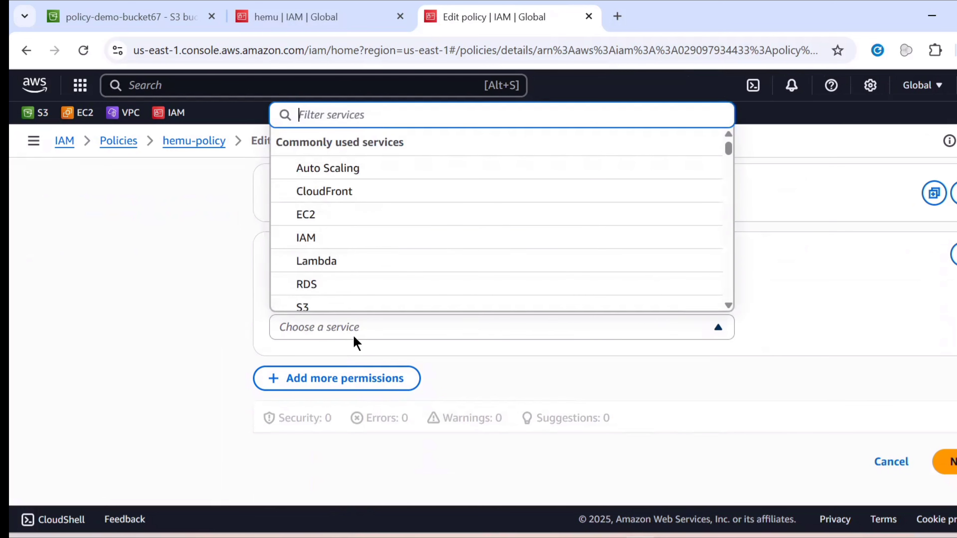
left_click(350, 307)
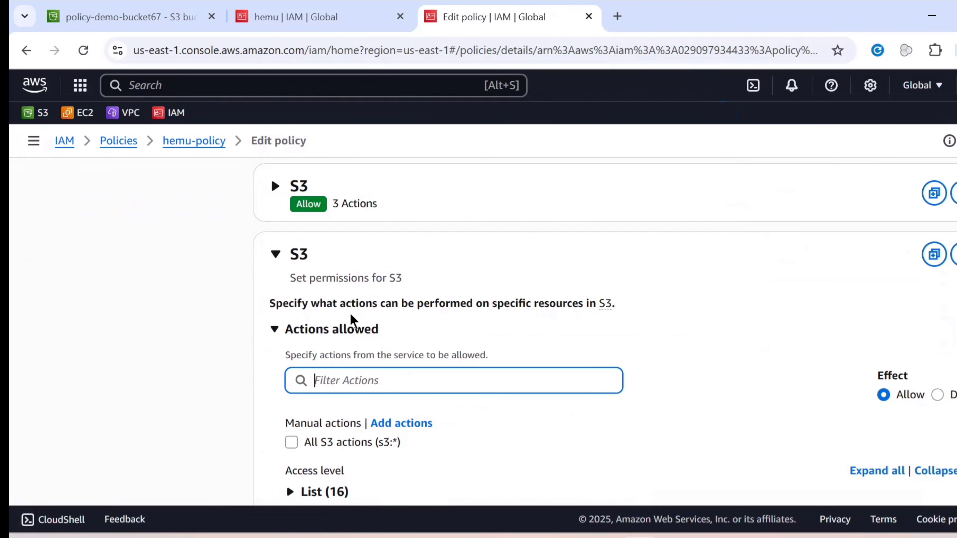
scroll(351, 339, "down", 2)
scroll(346, 358, "down", 2)
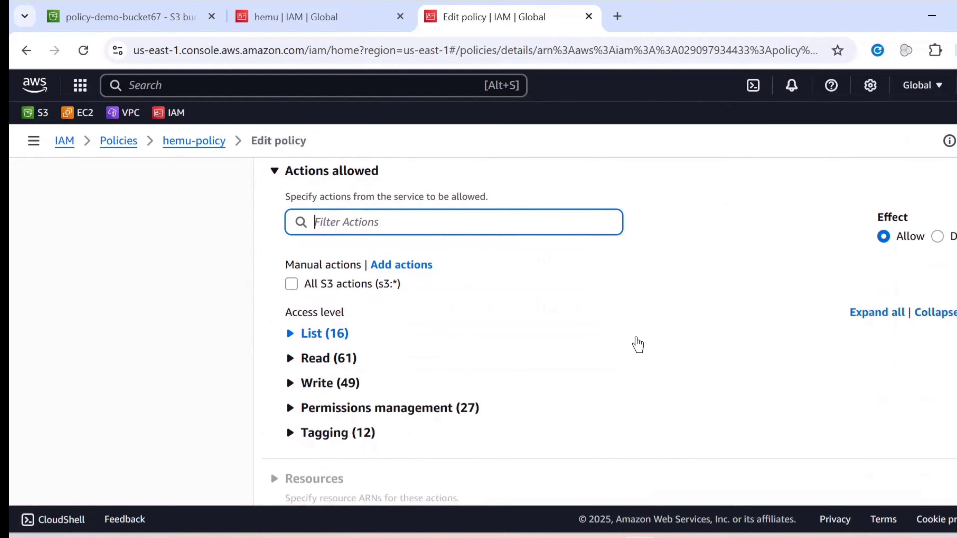
left_click(937, 236)
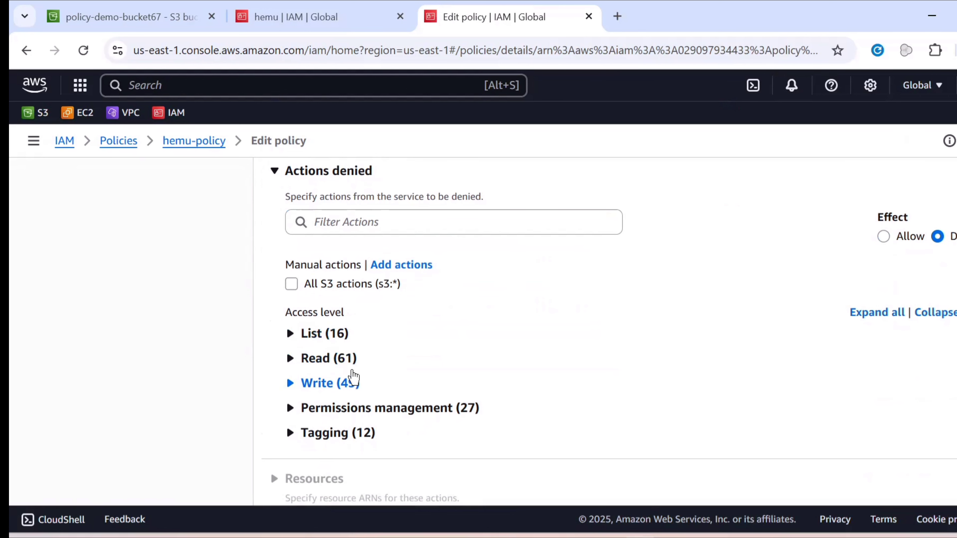
Step: Select the GetObject read action as the denied action in the new S3 permission block
left_click(347, 360)
scroll(347, 362, "down", 6)
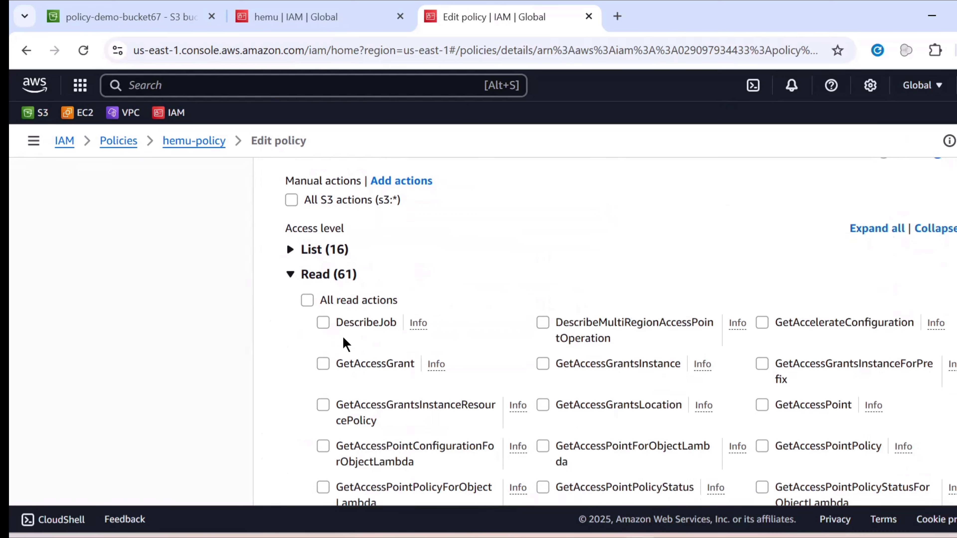
scroll(564, 418, "down", 6)
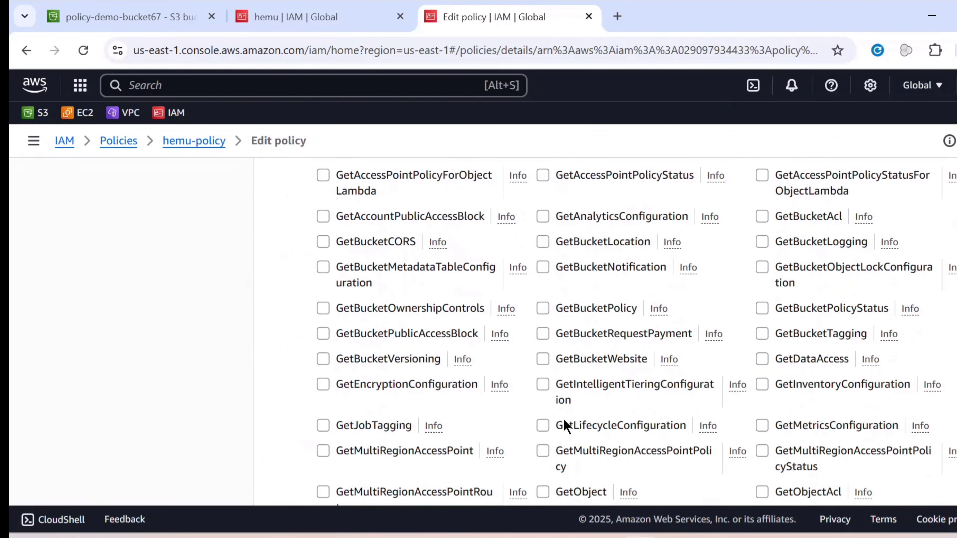
left_click(543, 414)
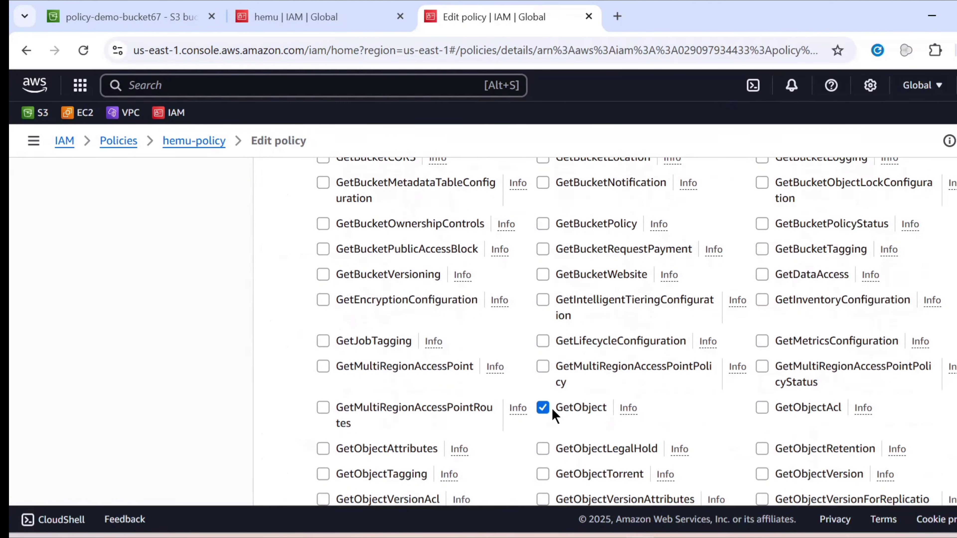
left_click(626, 413)
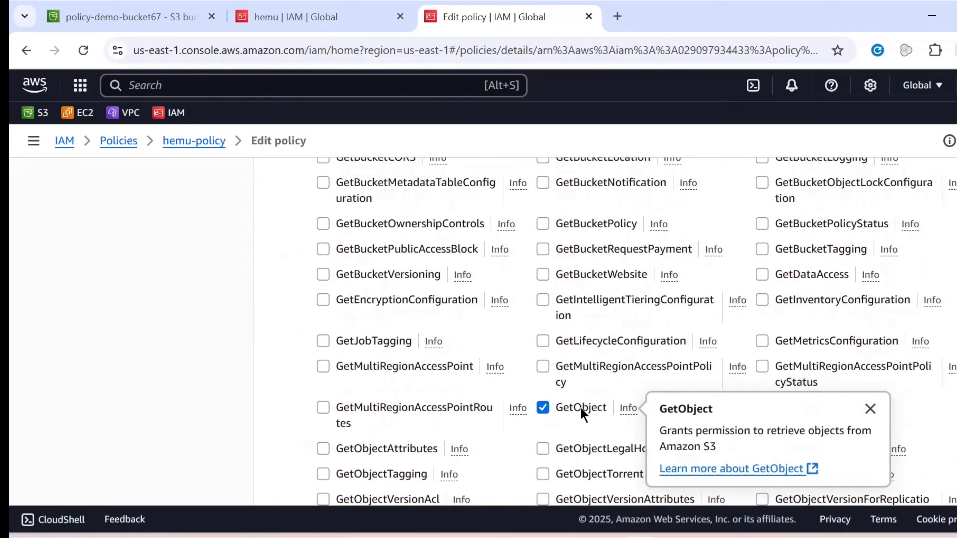
scroll(312, 303, "up", 12)
left_click(300, 353)
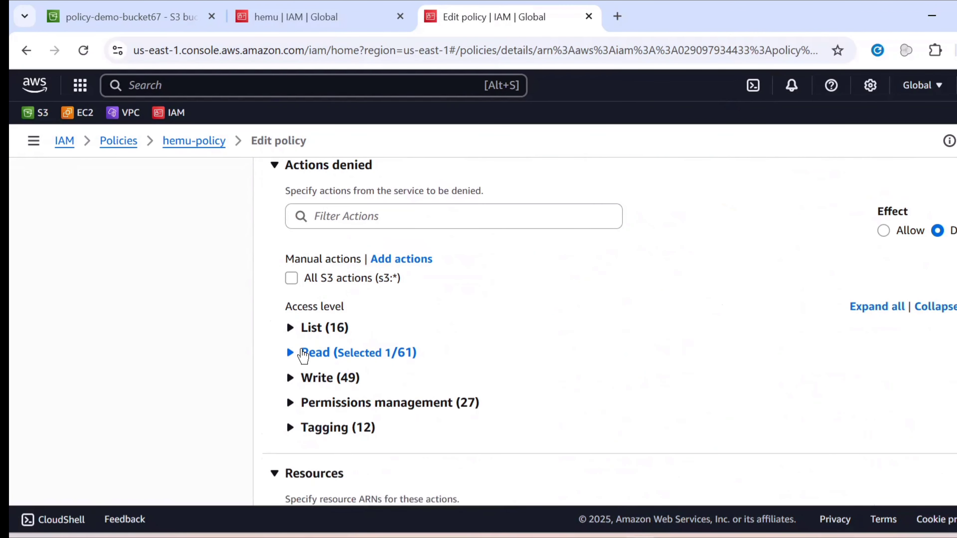
Step: Restrict the deny block with an object ARN using bucket name policy-demo-bucket67 and object name file3.txt
scroll(311, 348, "down", 6)
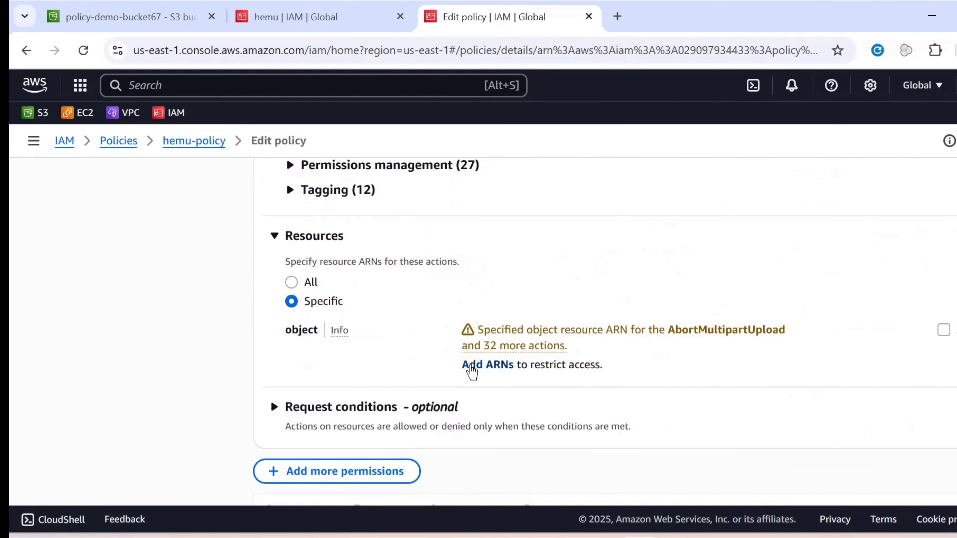
left_click(471, 365)
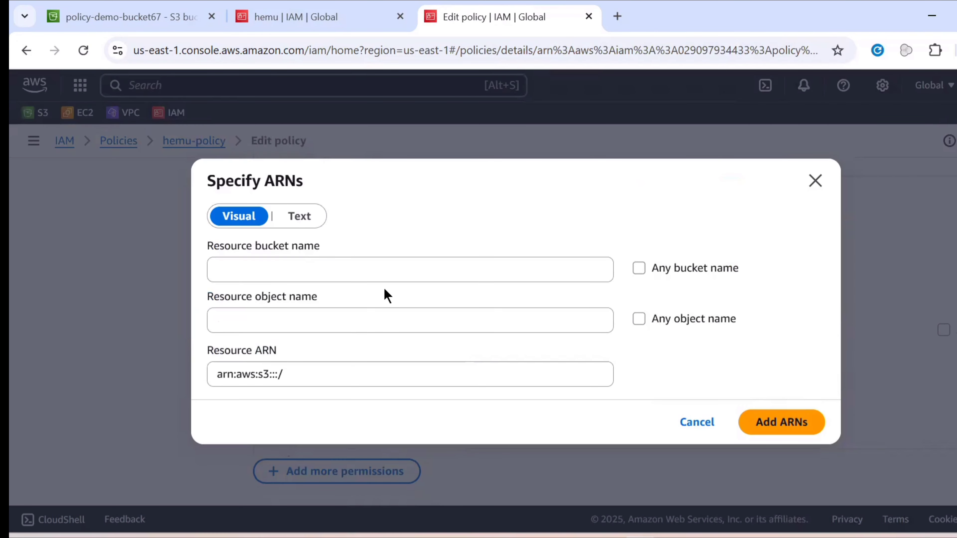
left_click(388, 268)
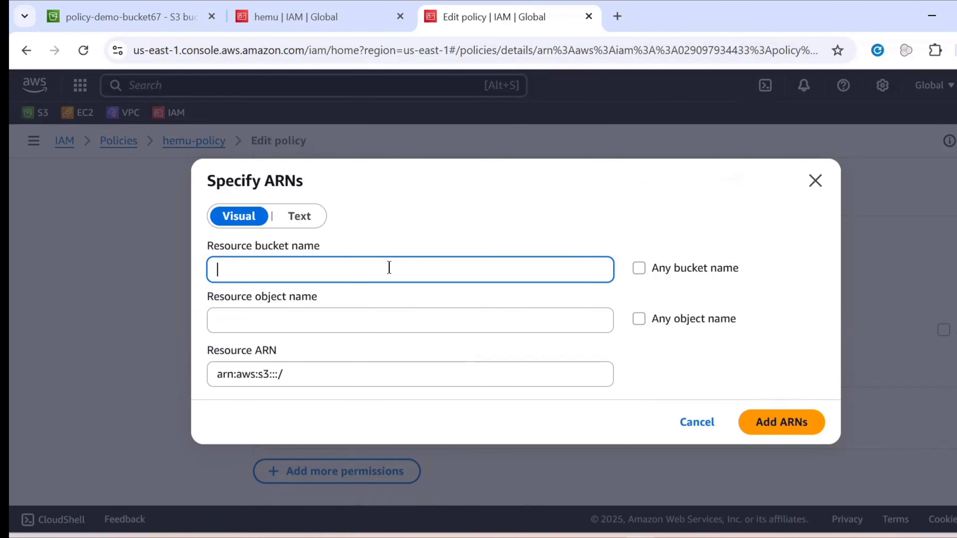
left_click(203, 13)
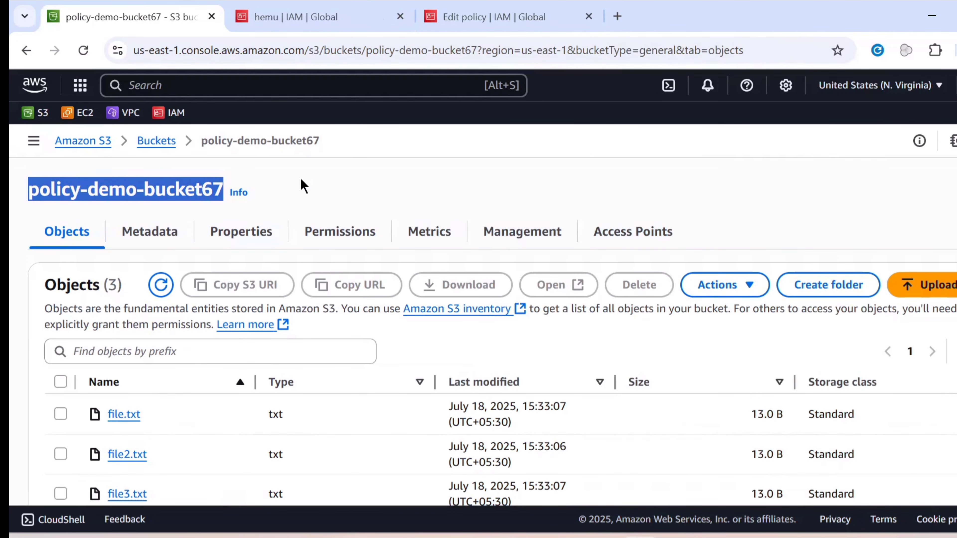
left_click(489, 15)
type("policy-demo-bucket67")
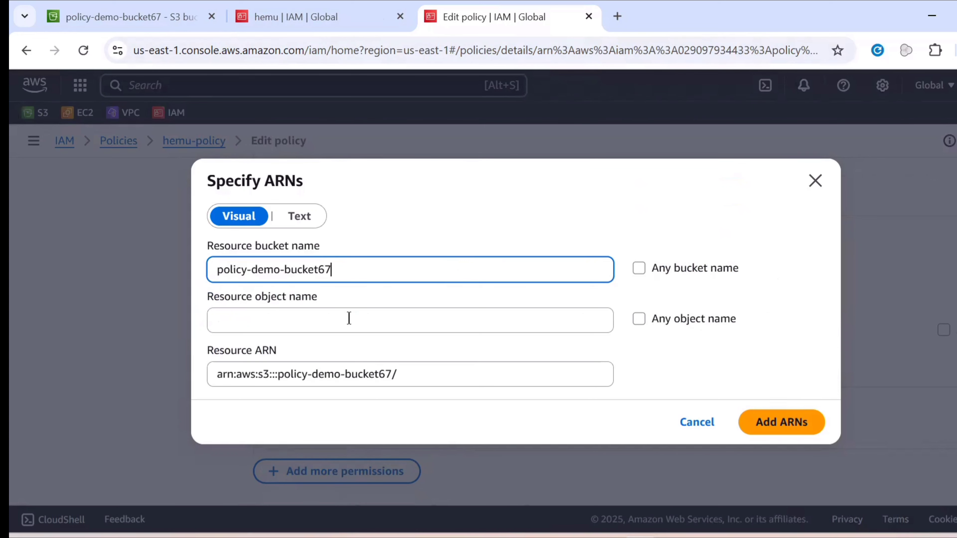
left_click(349, 318)
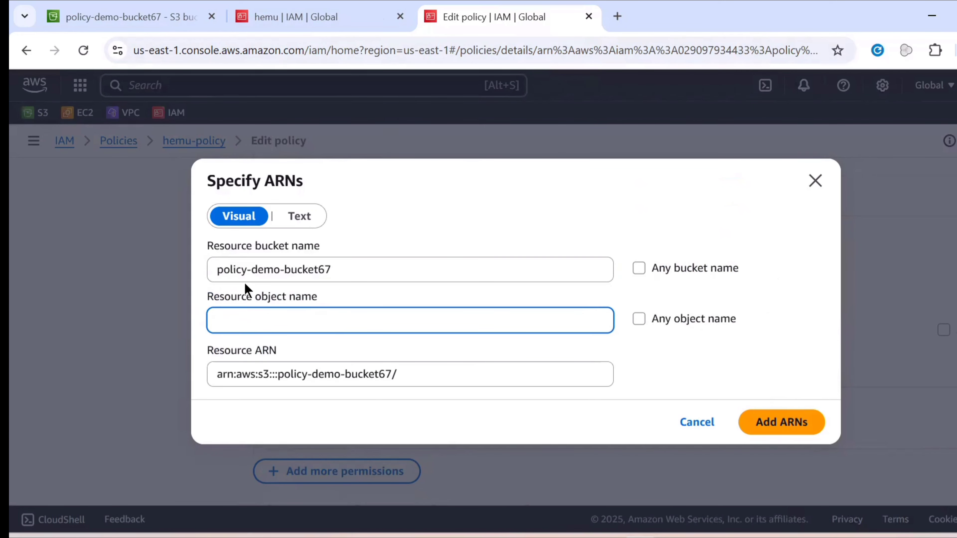
type("file3.txt")
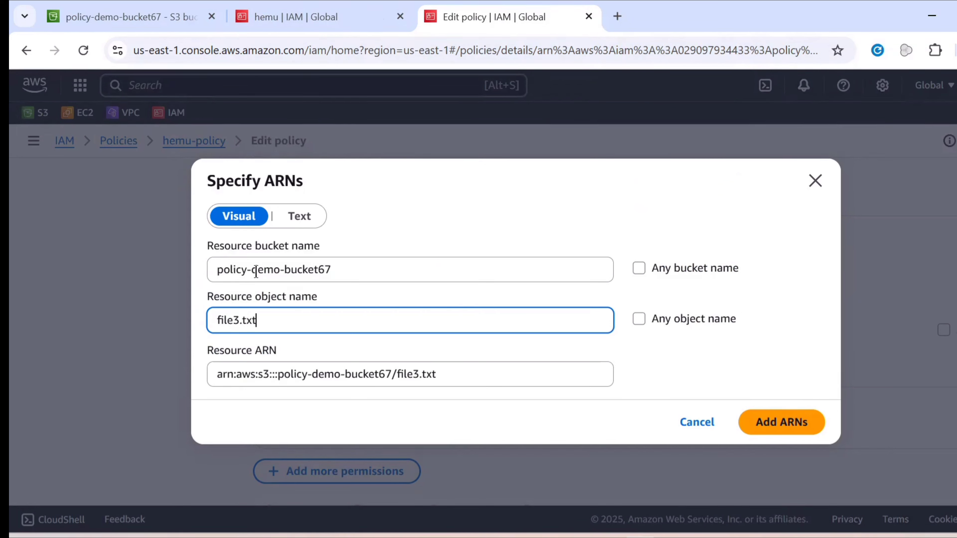
left_click(764, 423)
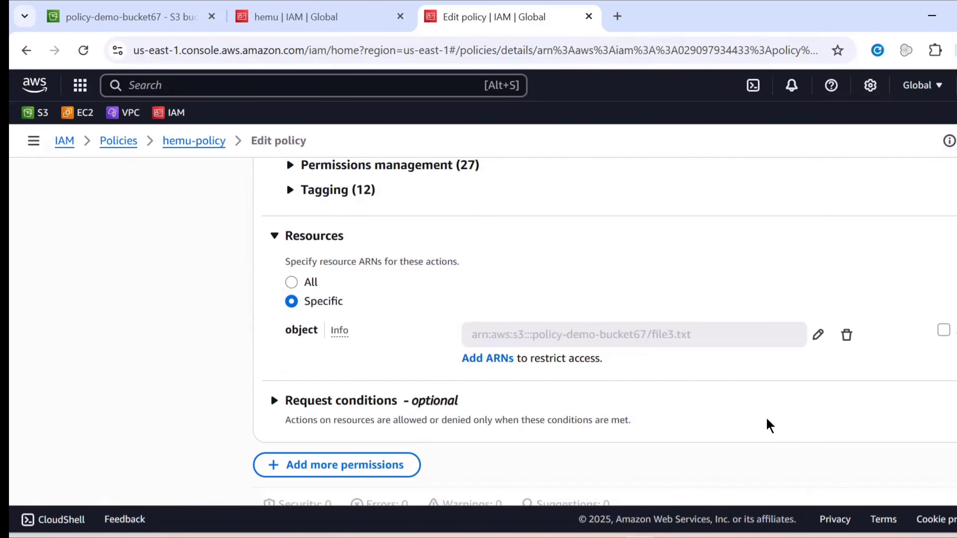
Step: Continue to the policy review and save the changes with the new version set as the default
scroll(766, 423, "down", 2)
left_click(947, 471)
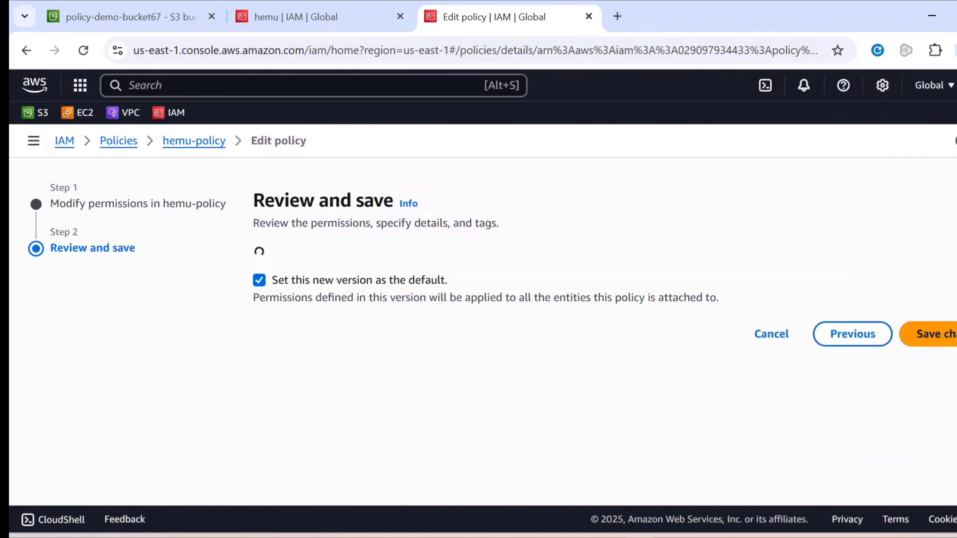
scroll(942, 424, "down", 5)
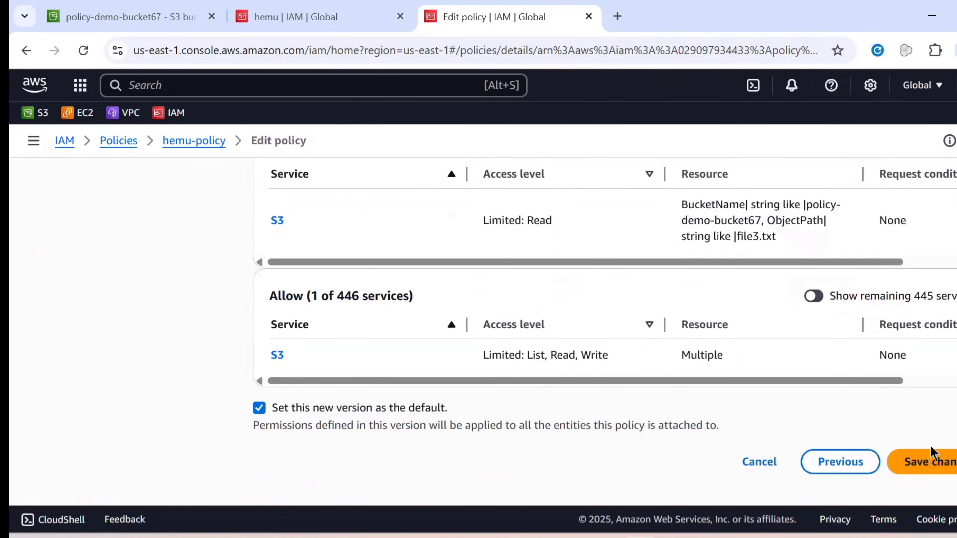
left_click(945, 468)
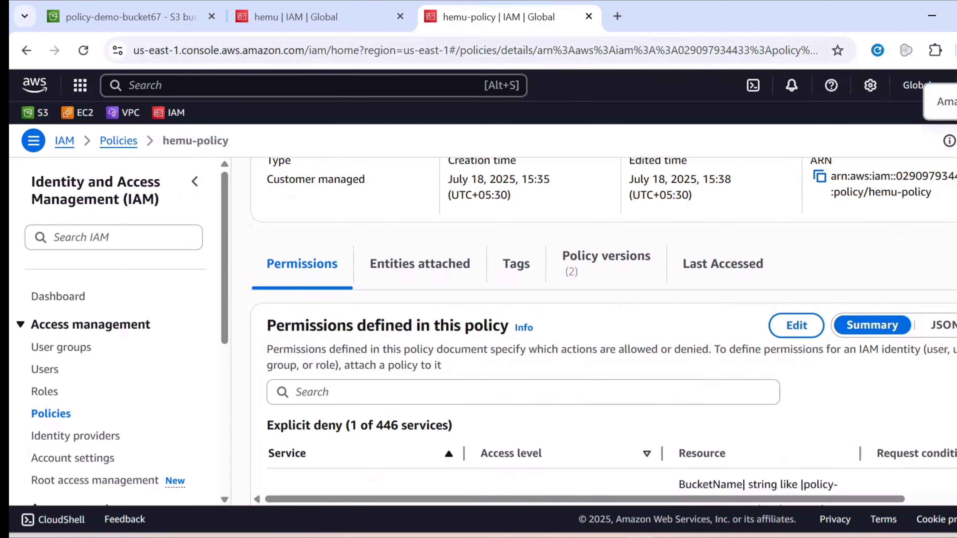
Step: Show the saved policy as JSON and examine the effect and action of its deny statement
scroll(818, 272, "down", 2)
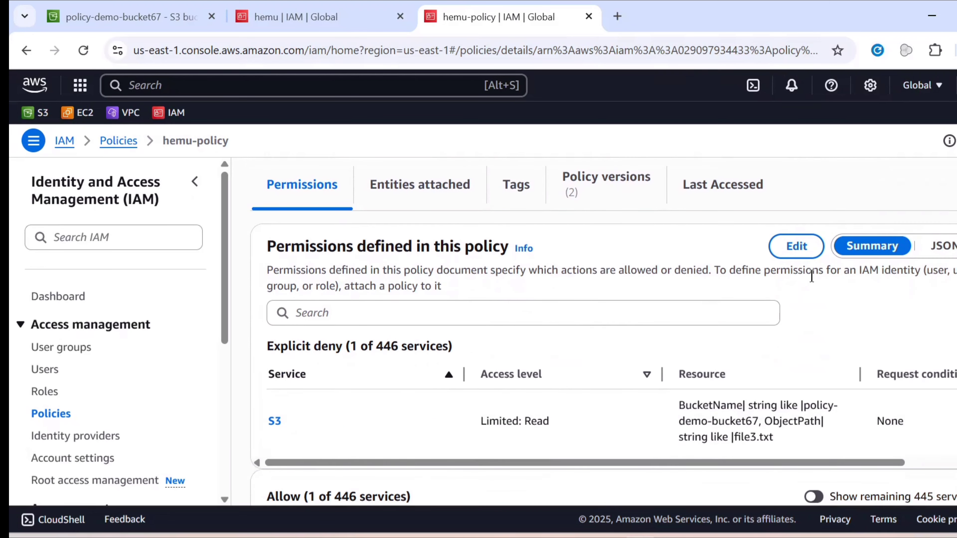
left_click(938, 248)
scroll(783, 302, "down", 3)
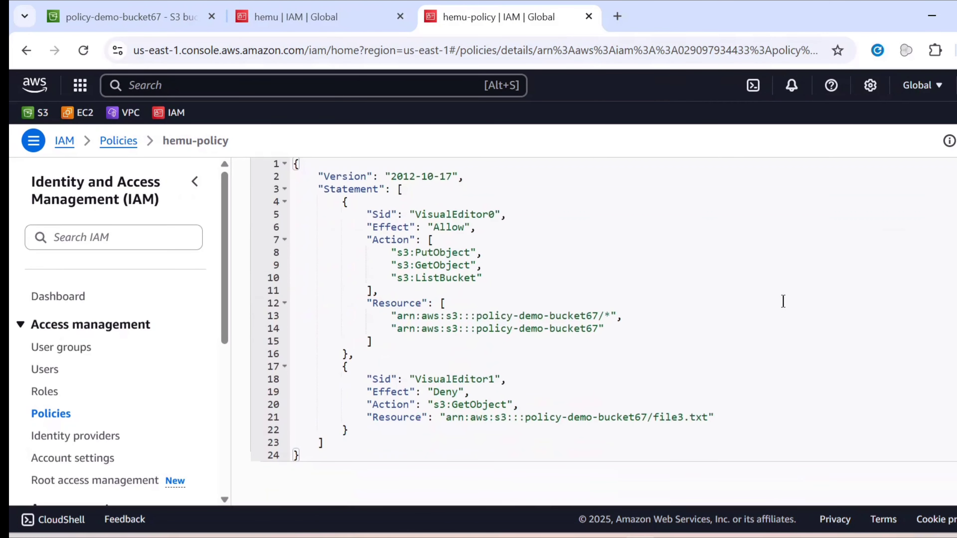
double_click(441, 391)
double_click(440, 405)
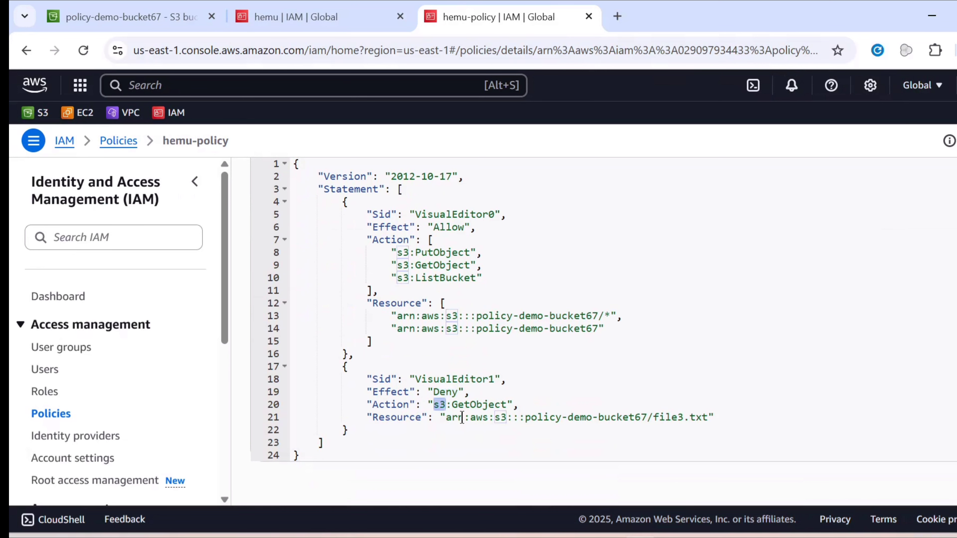
Step: Switch to the Edge window and sign in with the IAM username and password, declining to save the password
scroll(703, 417, "up", 6)
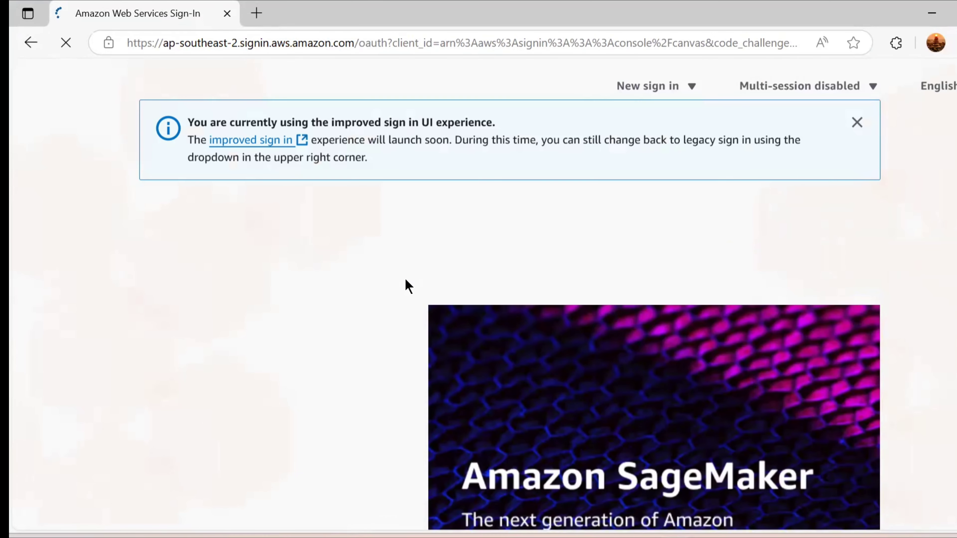
scroll(396, 288, "down", 5)
left_click(235, 251)
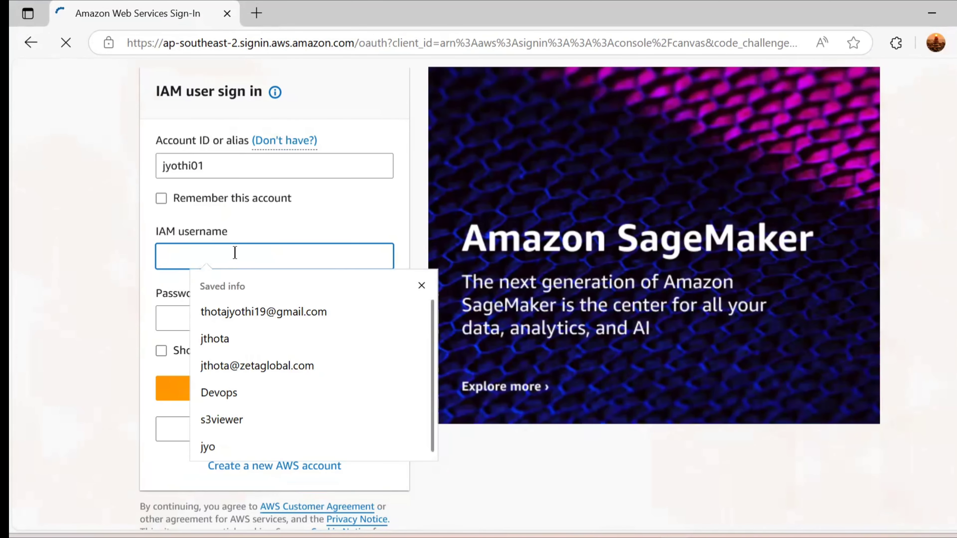
type("hemu")
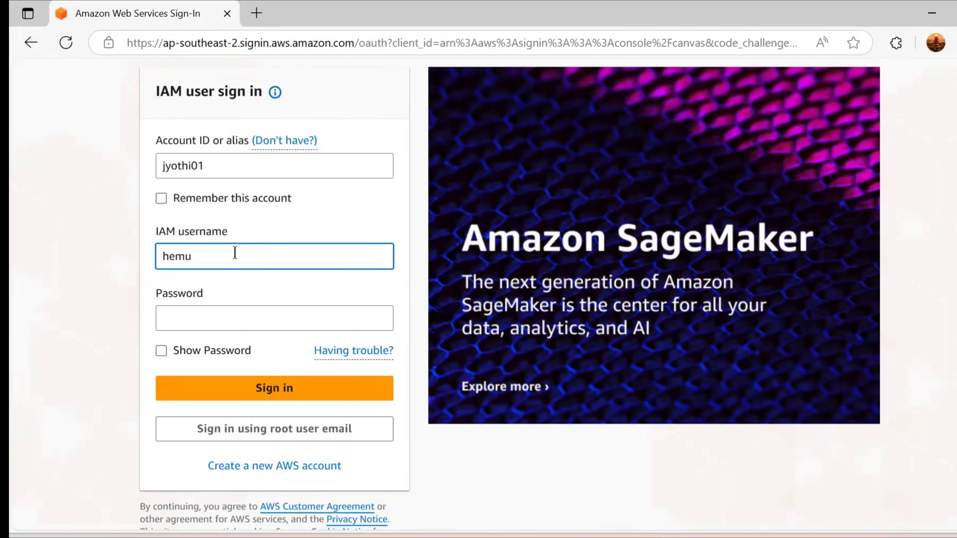
left_click(248, 322)
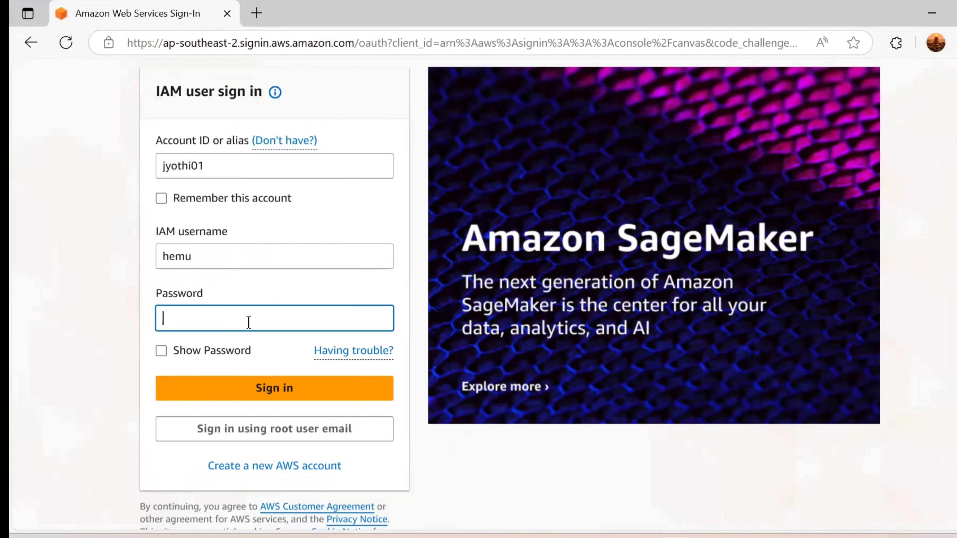
type("•")
left_click(288, 389)
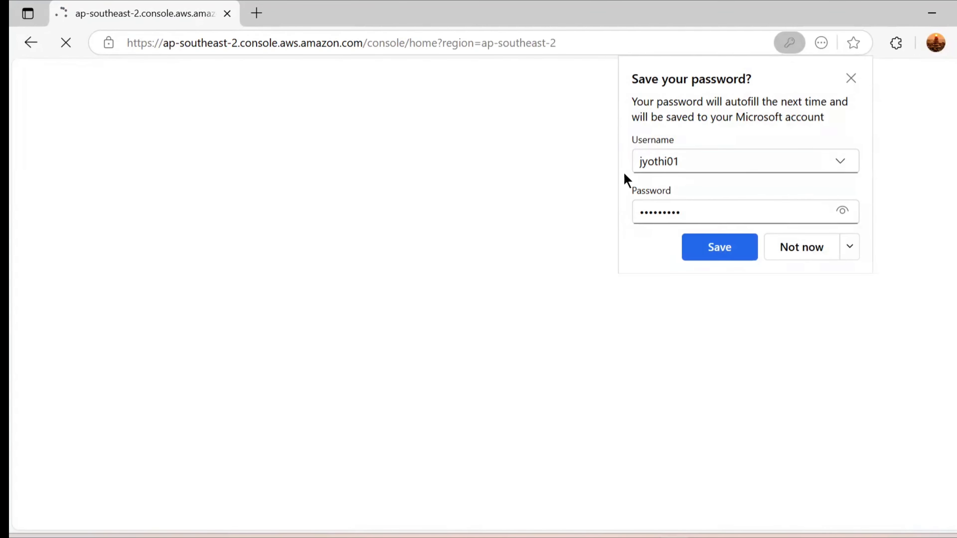
left_click(772, 247)
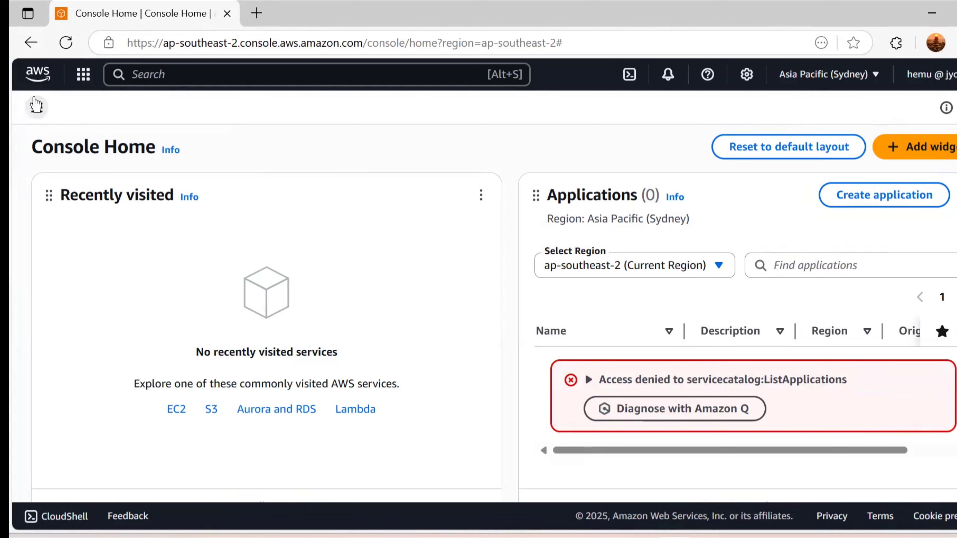
Step: Search for s3, open the S3 service and show its general purpose buckets
left_click(160, 75)
type("s3")
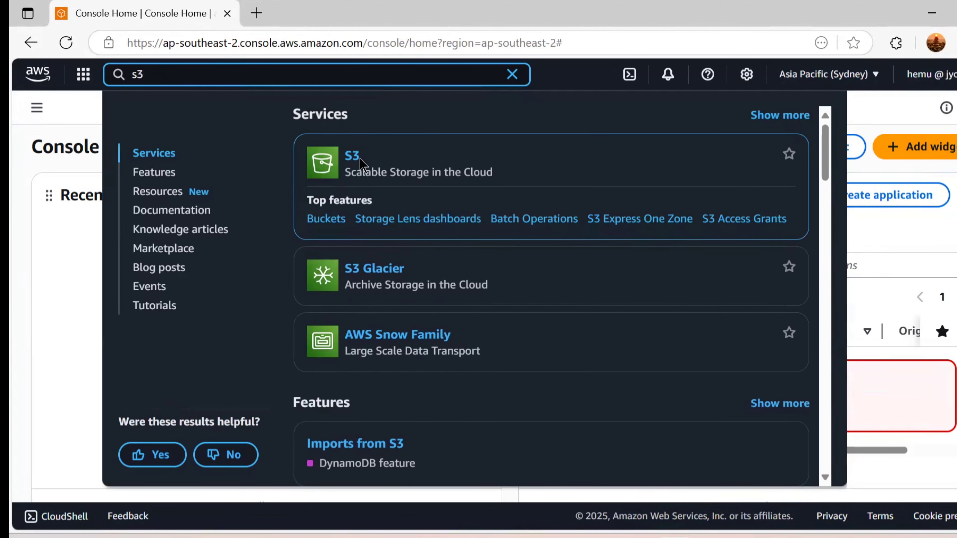
left_click(358, 157)
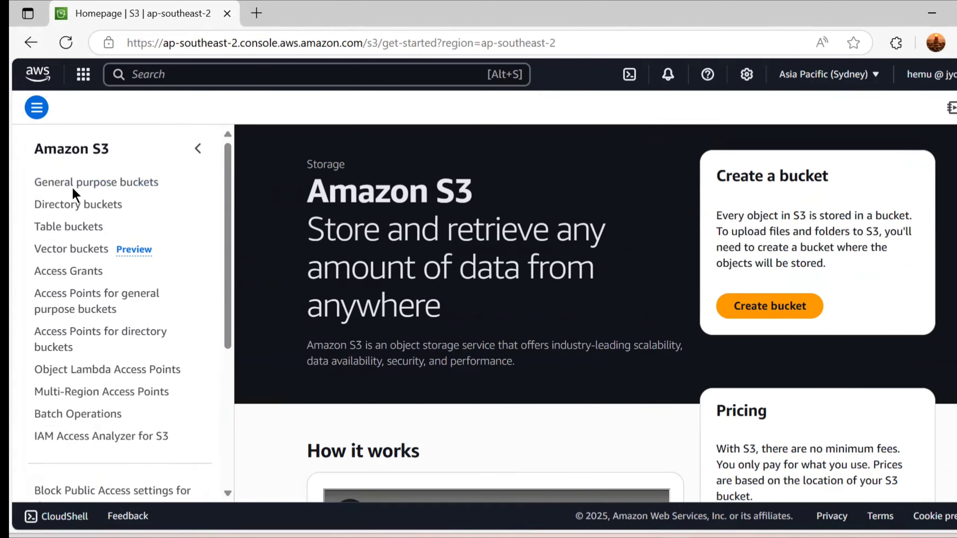
left_click(71, 183)
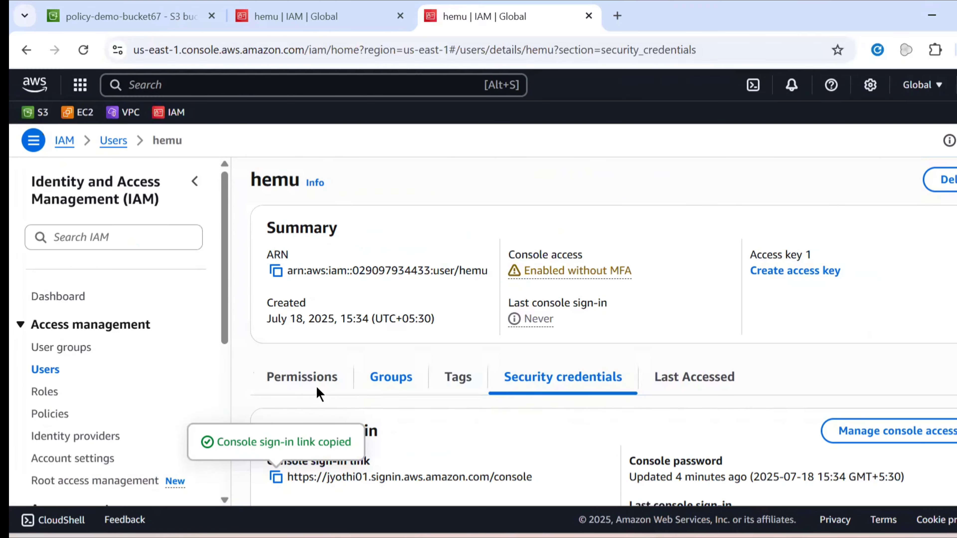
Step: In the Chrome window, open the custom policy attached to the IAM user and close the user's details tab
left_click(316, 377)
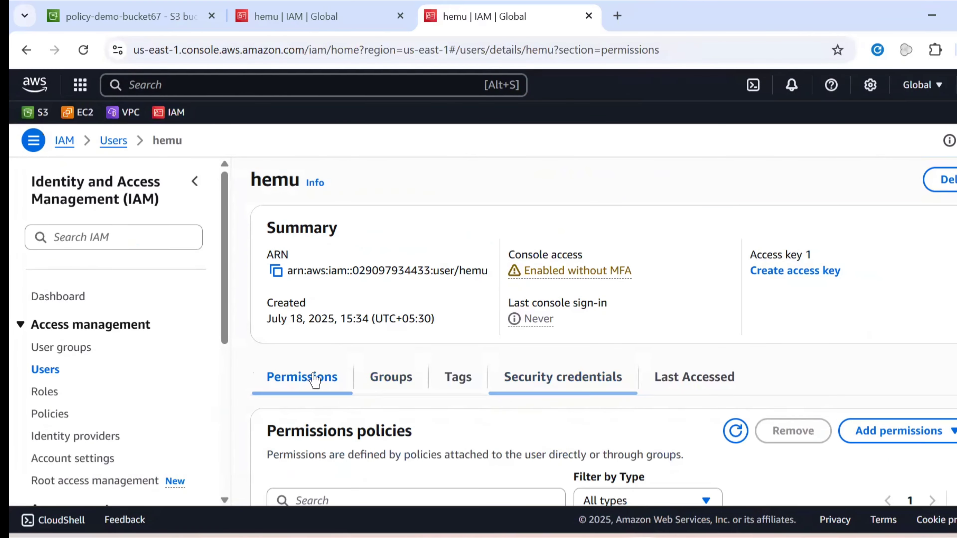
scroll(327, 377, "down", 4)
scroll(439, 373, "down", 3)
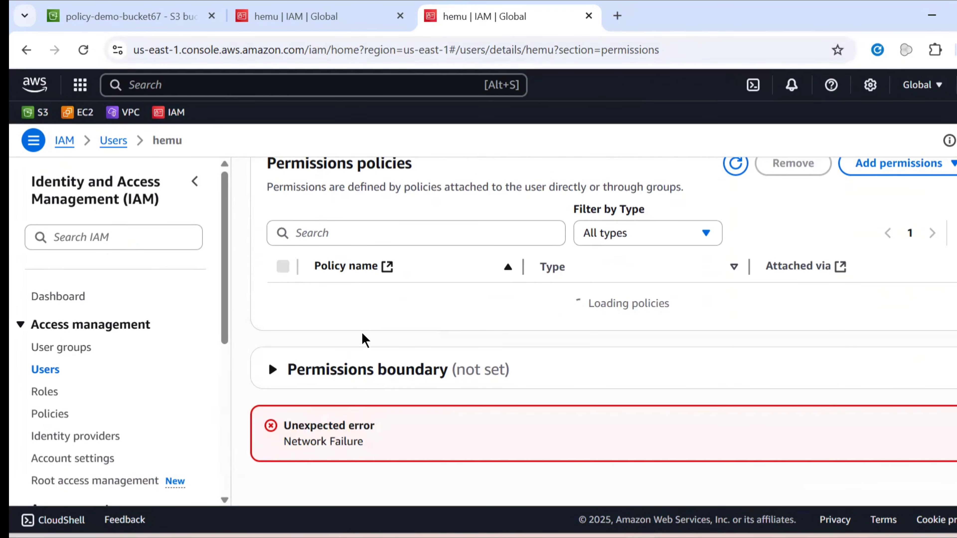
scroll(361, 331, "up", 4)
left_click(361, 457)
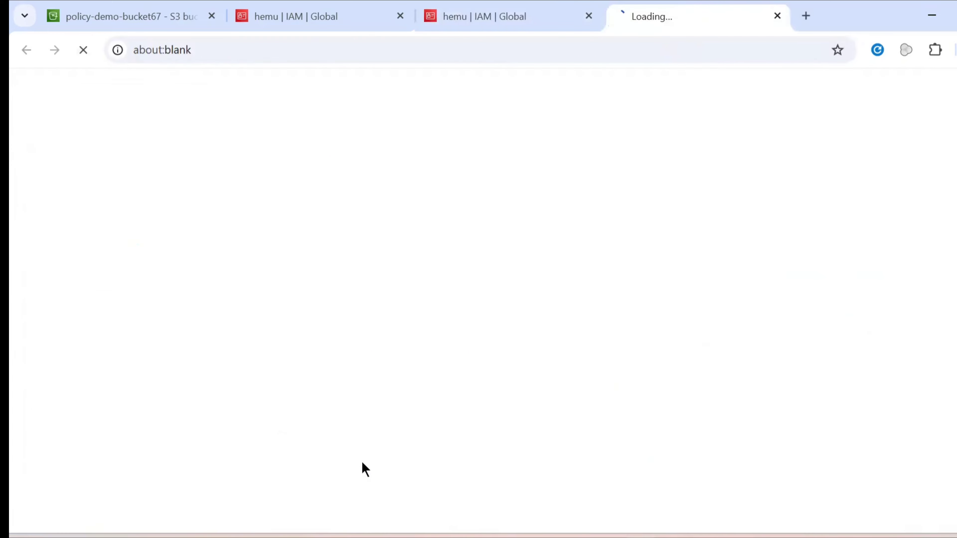
left_click(590, 8)
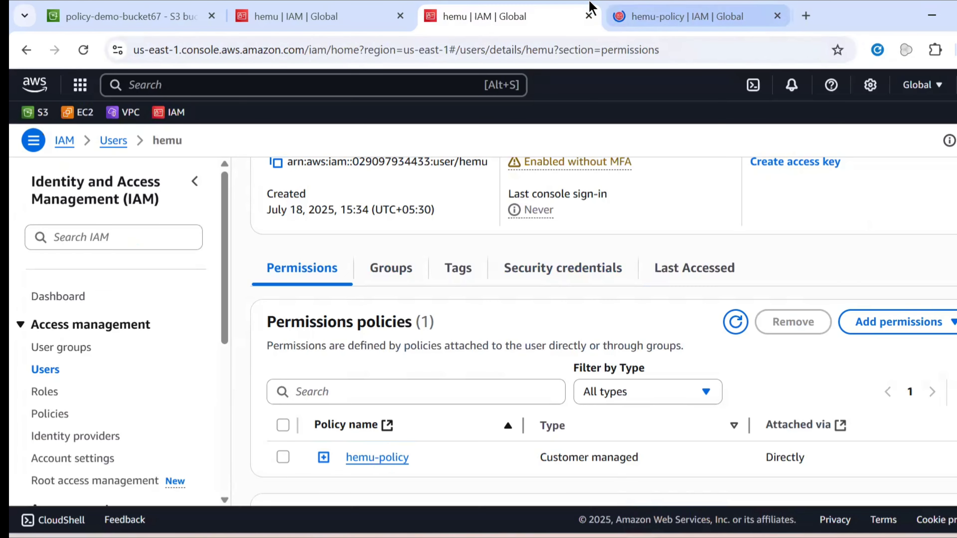
left_click(621, 17)
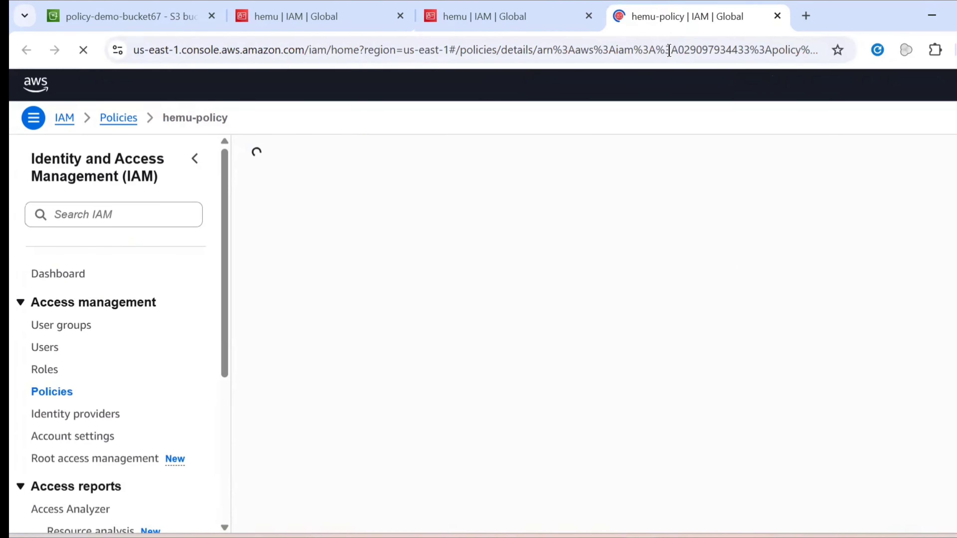
left_click(583, 20)
left_click(588, 16)
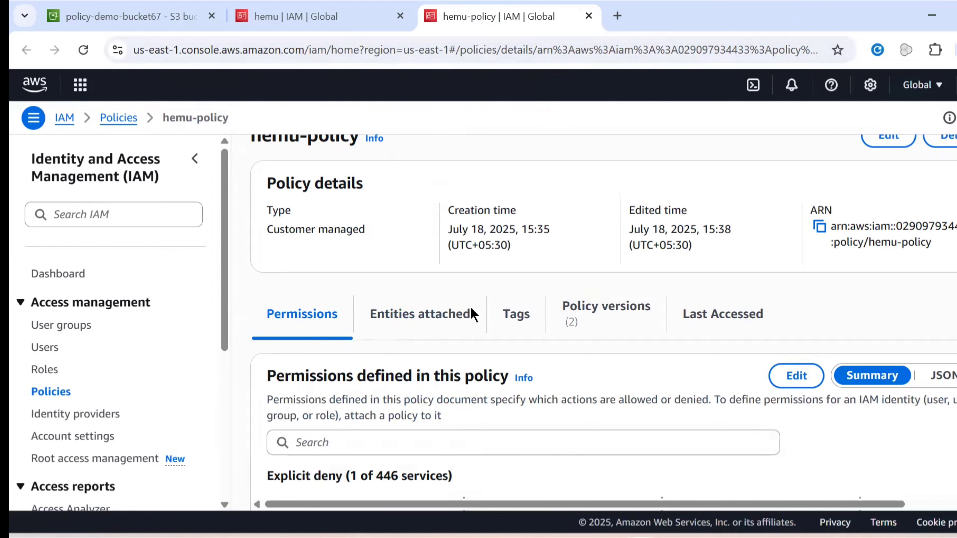
Step: Edit the policy in the visual editor and add the ListAllMyBuckets list action to the S3 allow block
scroll(486, 323, "down", 5)
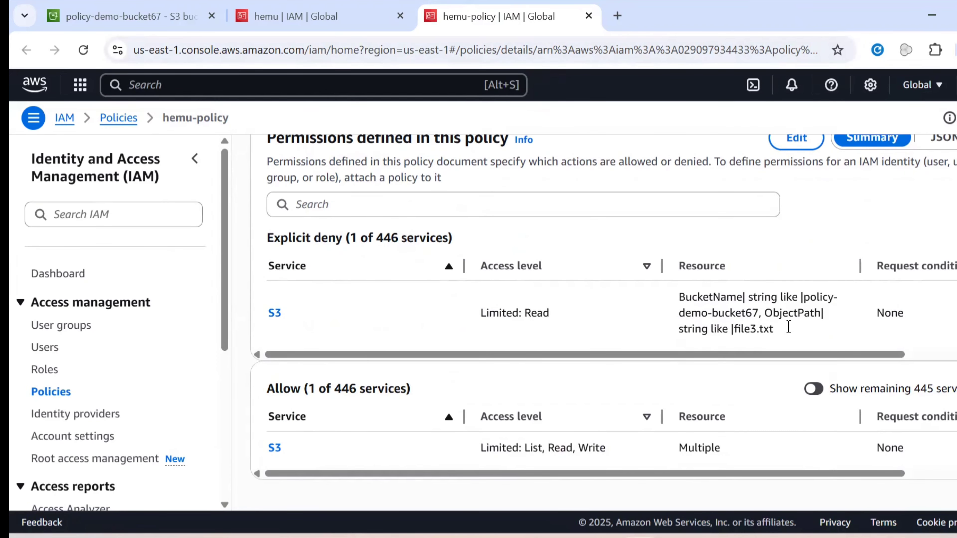
scroll(809, 332, "up", 3)
left_click(796, 306)
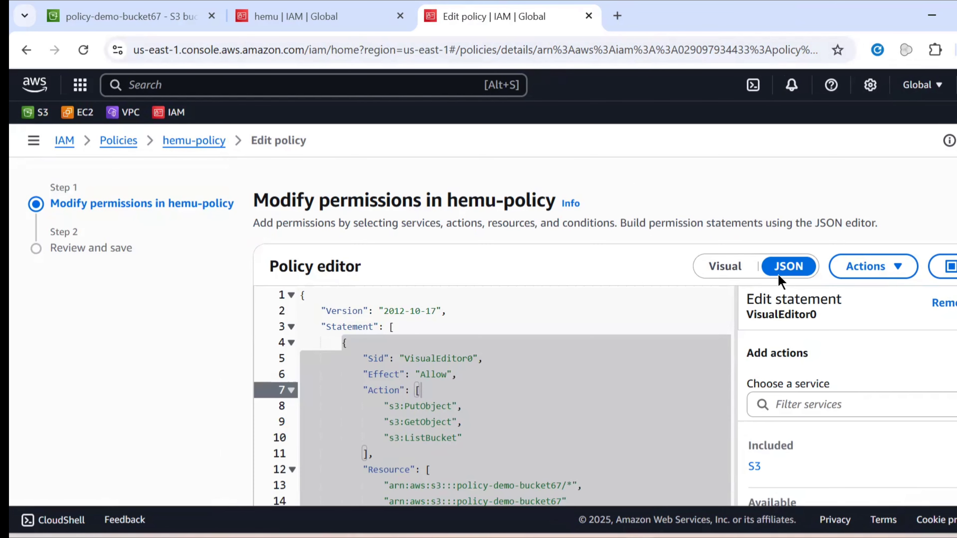
left_click(724, 272)
left_click(357, 337)
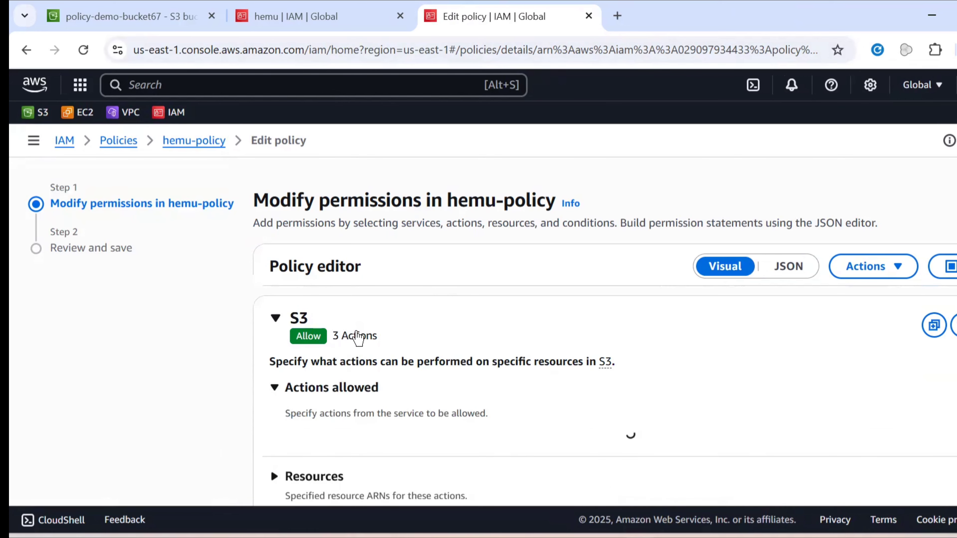
left_click(367, 389)
scroll(386, 335, "down", 5)
left_click(388, 314)
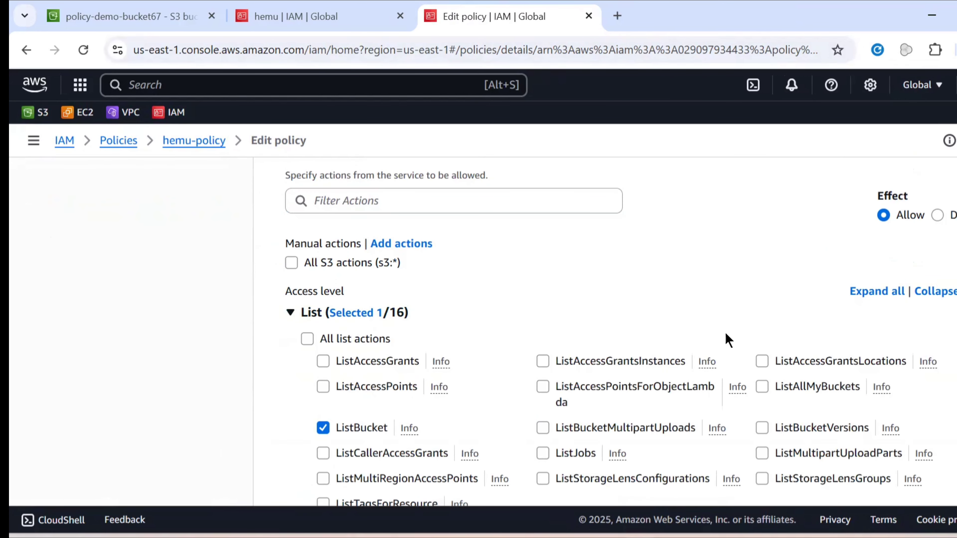
left_click(783, 389)
Step: Continue to the policy review and save the changes
scroll(791, 384, "down", 3)
scroll(792, 383, "down", 10)
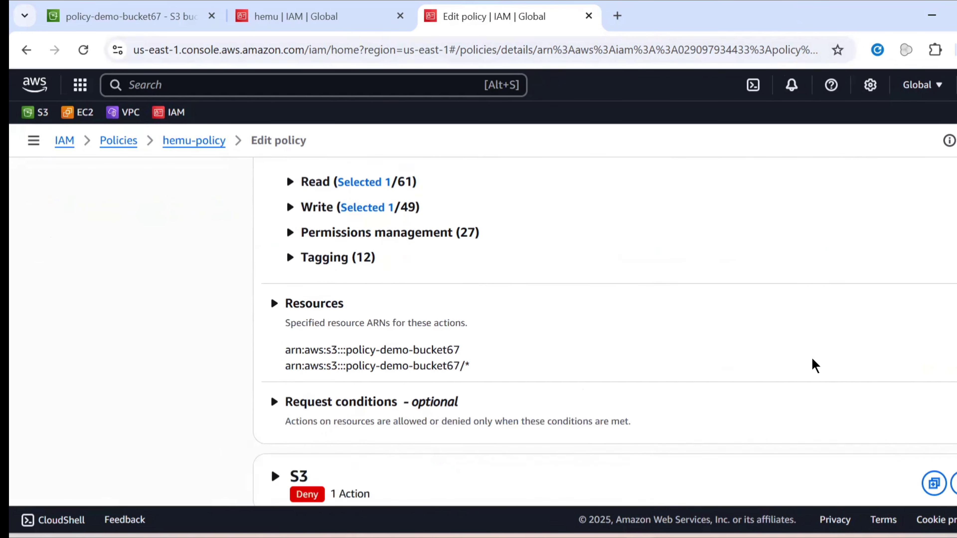
left_click(952, 462)
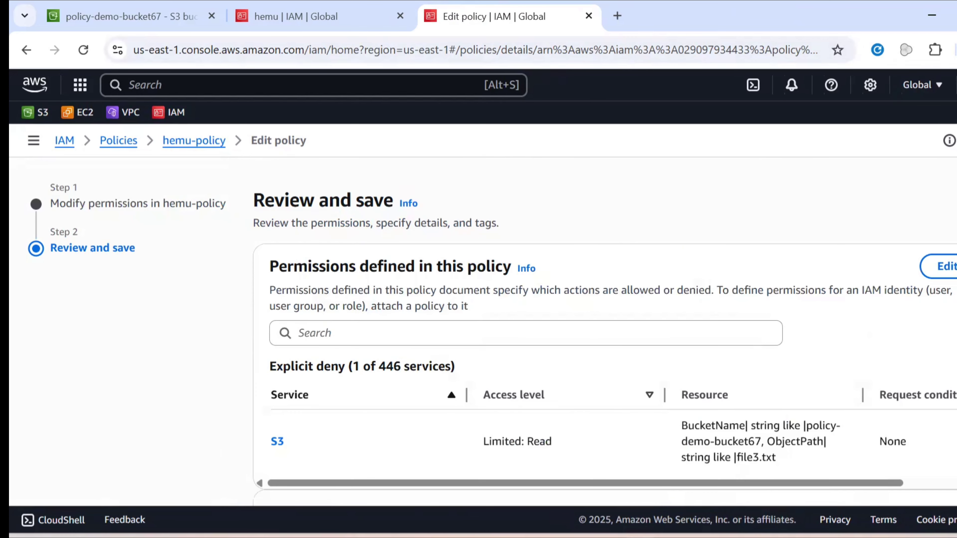
scroll(952, 462, "down", 5)
left_click(952, 462)
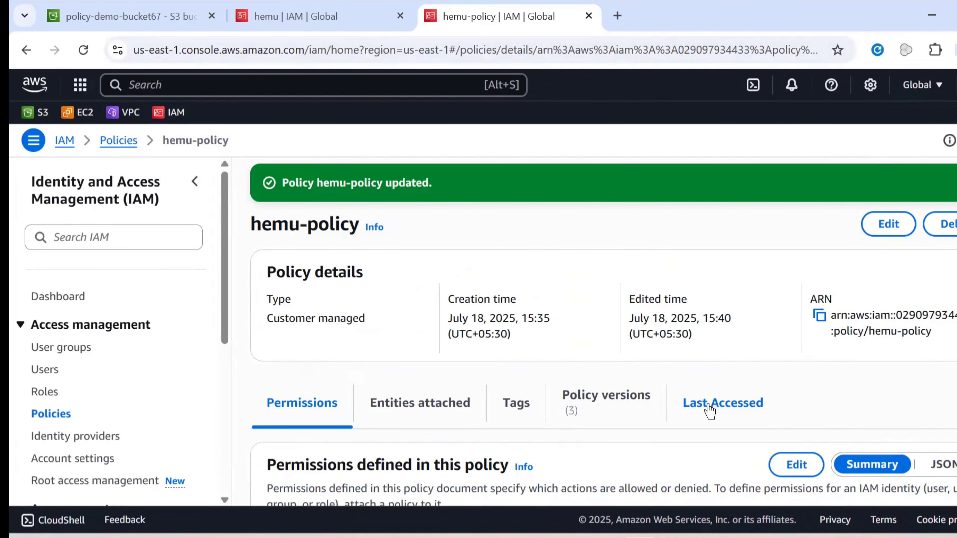
Step: Show the updated policy as JSON and examine its allow and deny statements
left_click(940, 466)
scroll(758, 410, "down", 5)
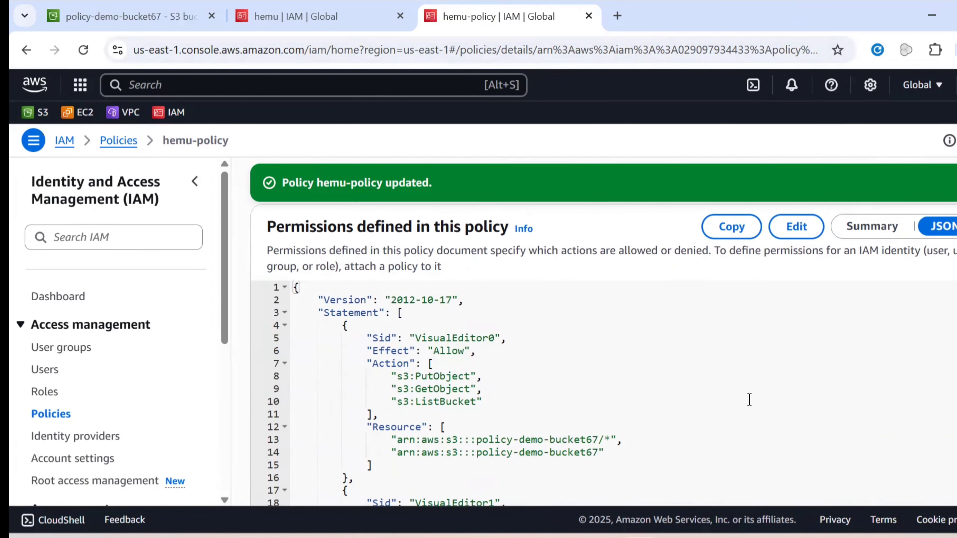
scroll(710, 388, "down", 5)
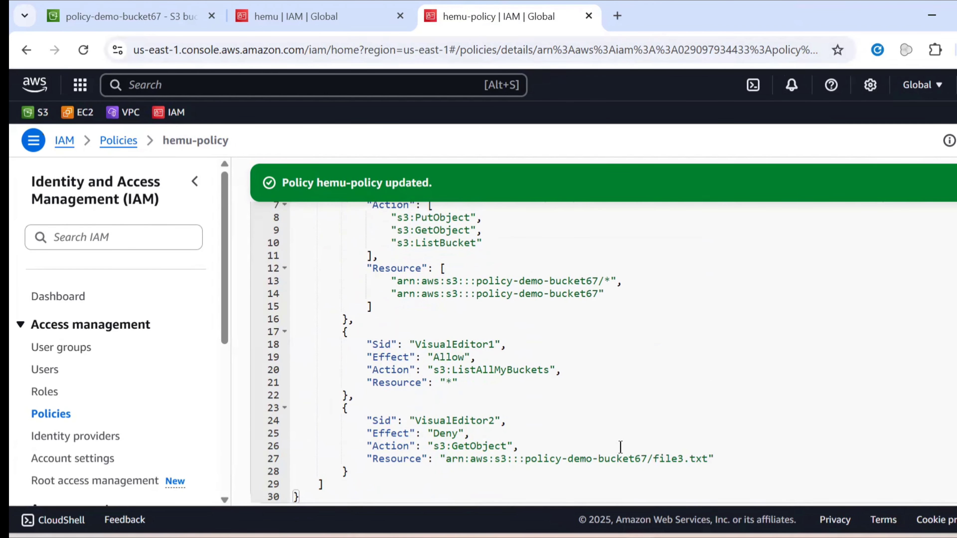
Step: Return to the Edge window, refresh the bucket list and open policy-demo-bucket67
mouse_move(675, 537)
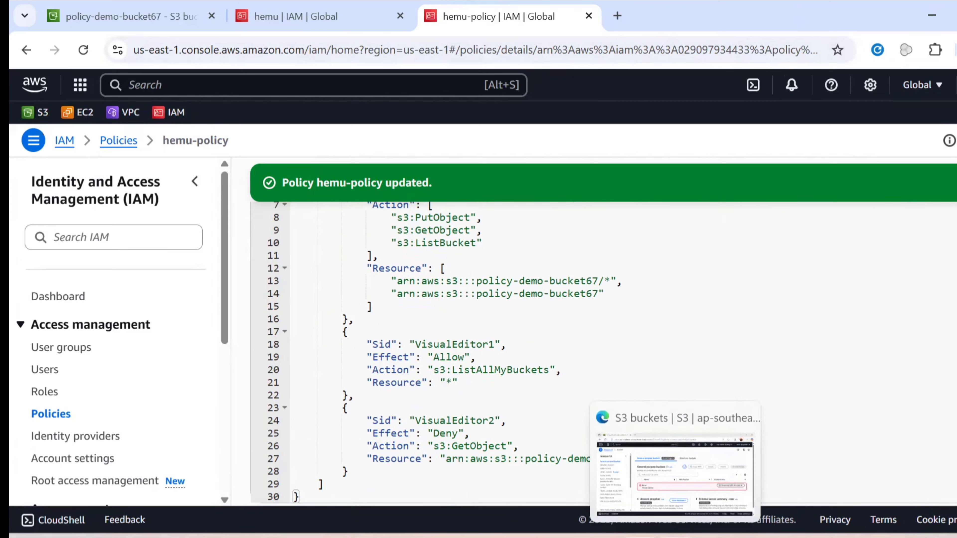
left_click(604, 494)
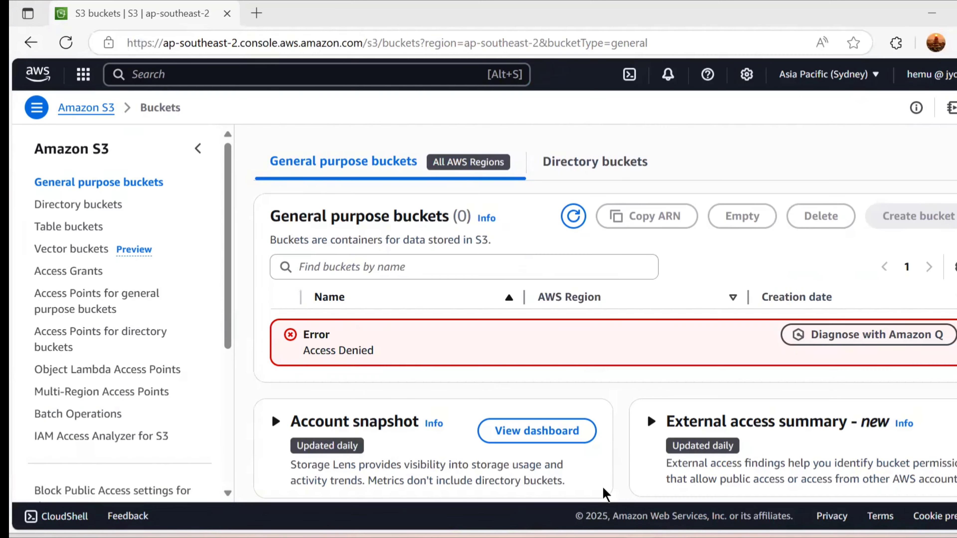
left_click(567, 218)
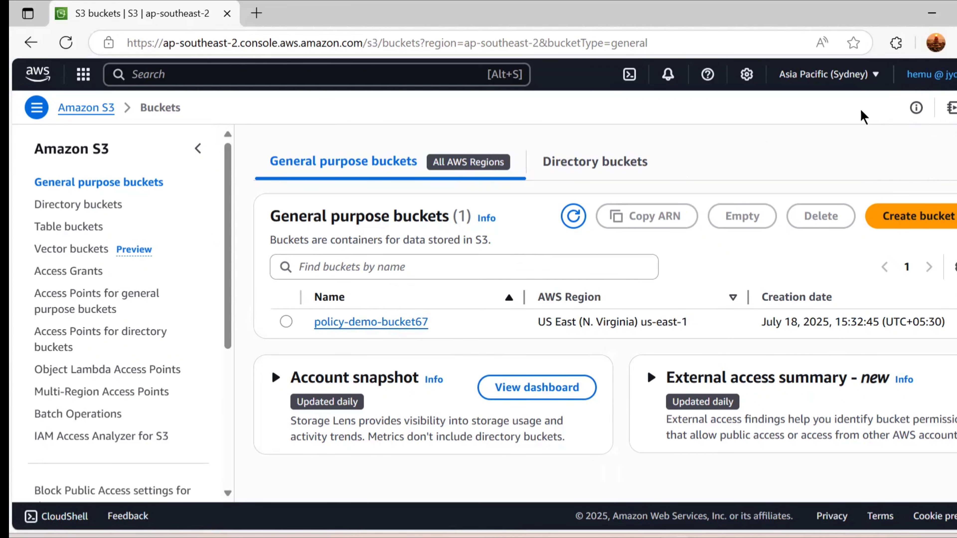
left_click(413, 323)
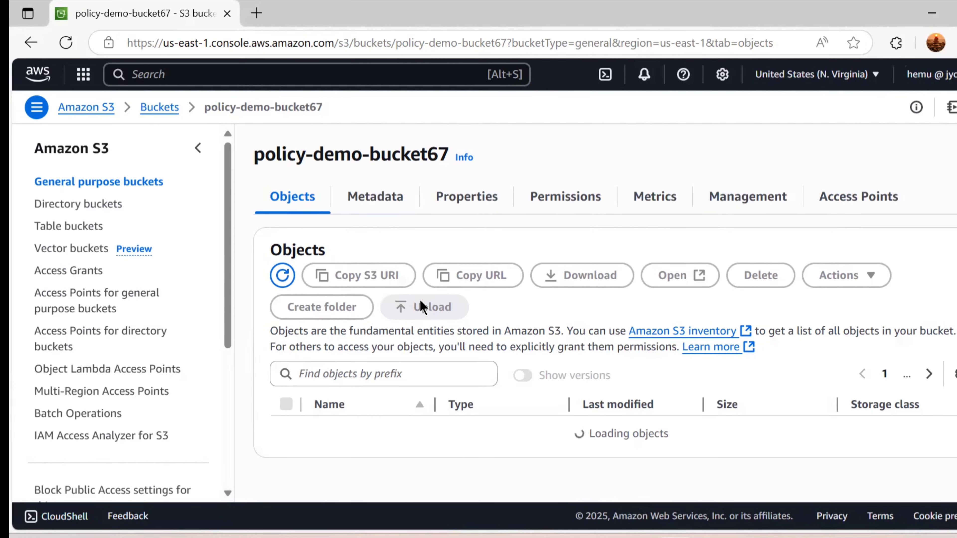
Step: Download file.txt from the bucket's object list
scroll(398, 374, "down", 3)
scroll(383, 378, "up", 3)
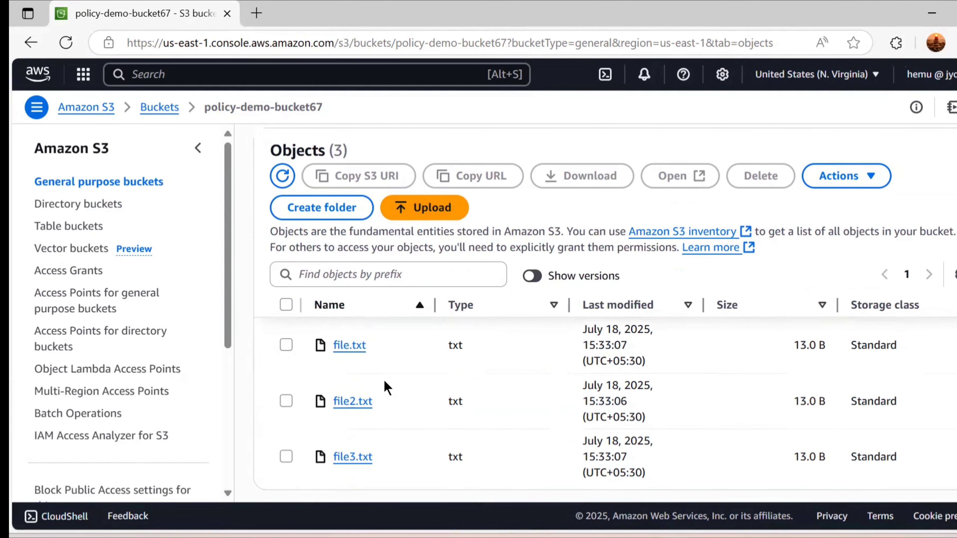
scroll(383, 379, "down", 3)
scroll(385, 375, "up", 1)
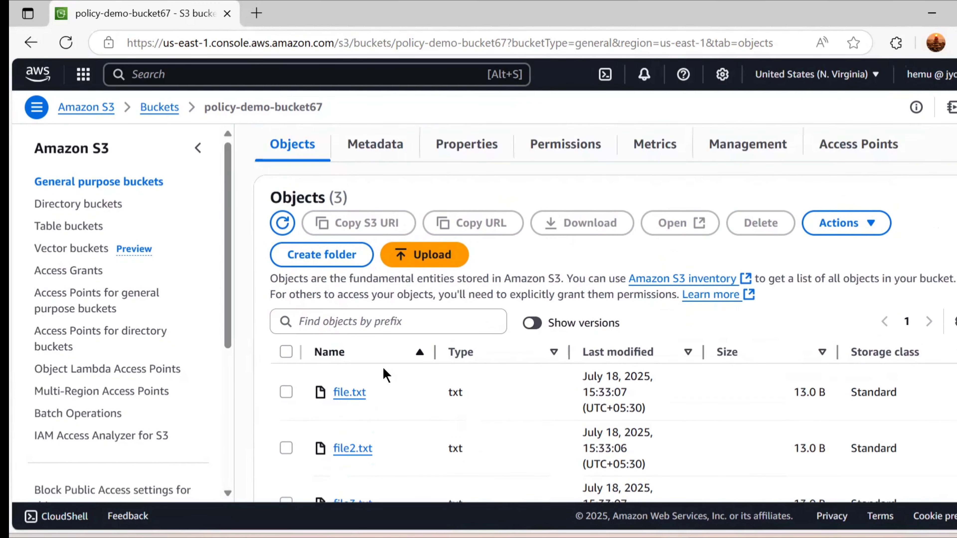
left_click(290, 394)
left_click(618, 230)
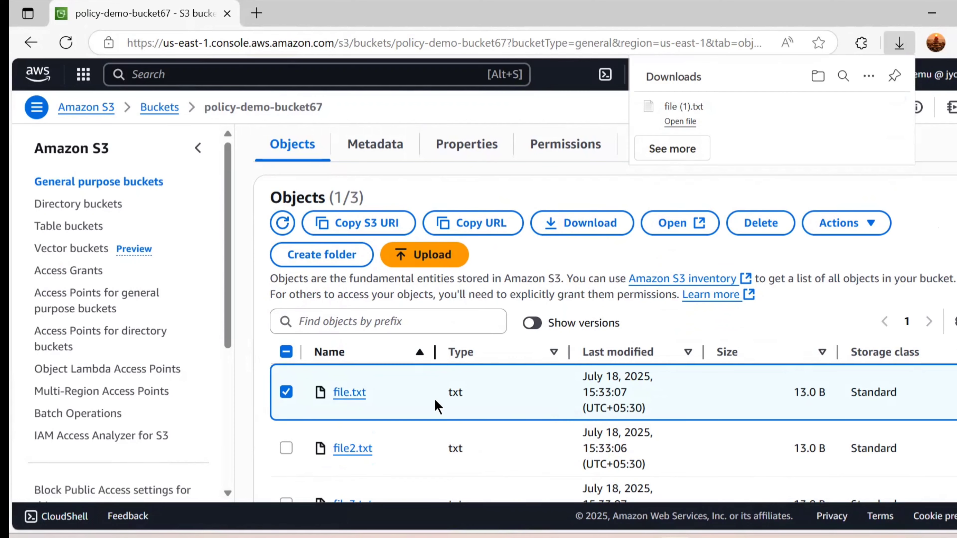
Step: Select only file2.txt in the bucket and download it
scroll(433, 411, "down", 2)
left_click(286, 369)
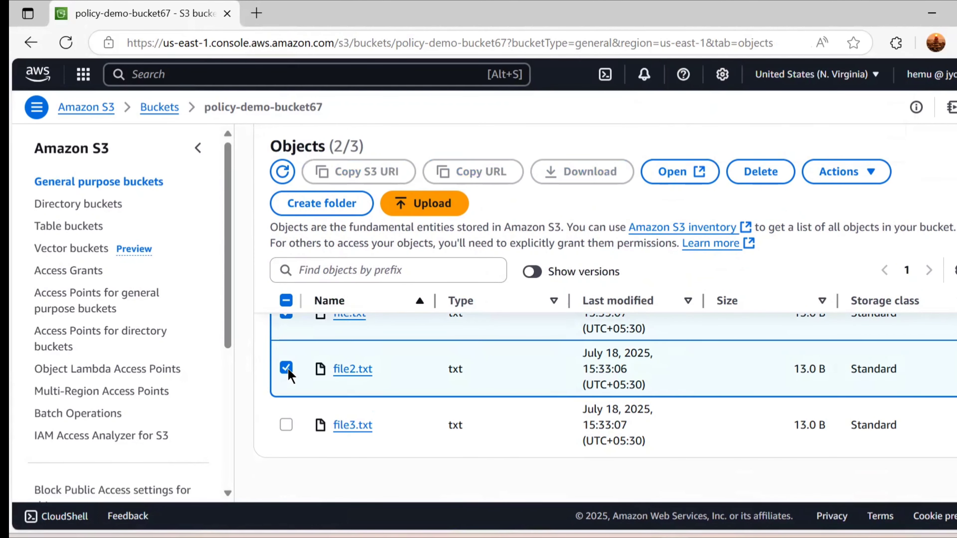
scroll(287, 368, "up", 2)
left_click(288, 388)
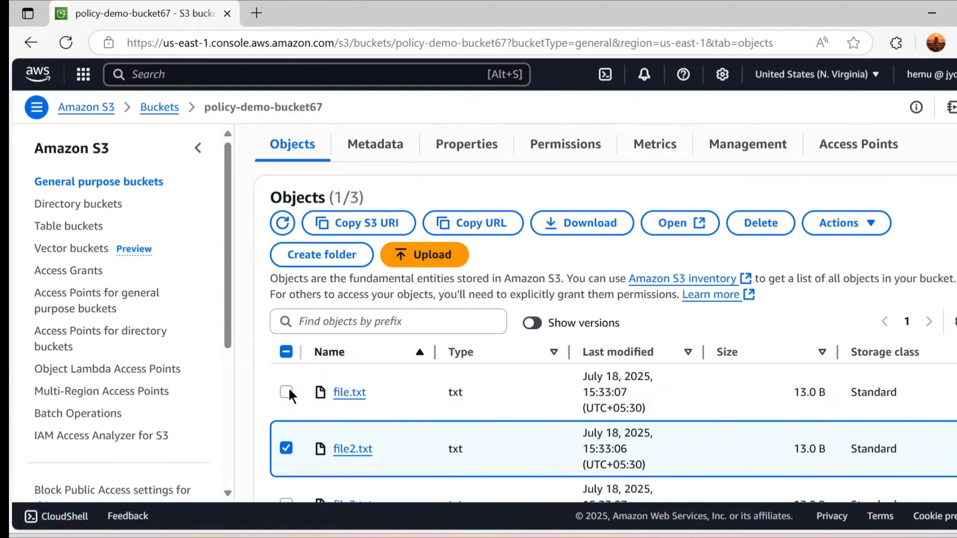
left_click(613, 234)
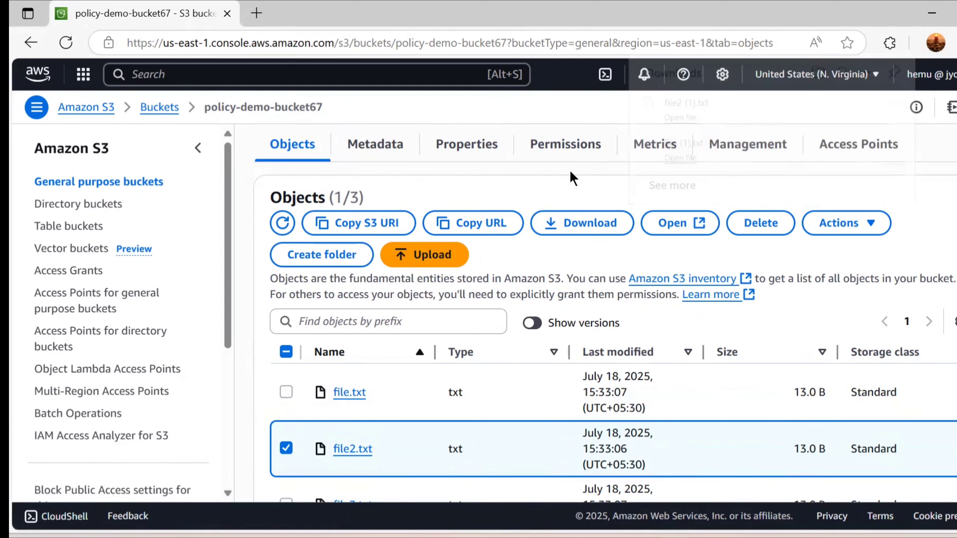
scroll(570, 181, "down", 1)
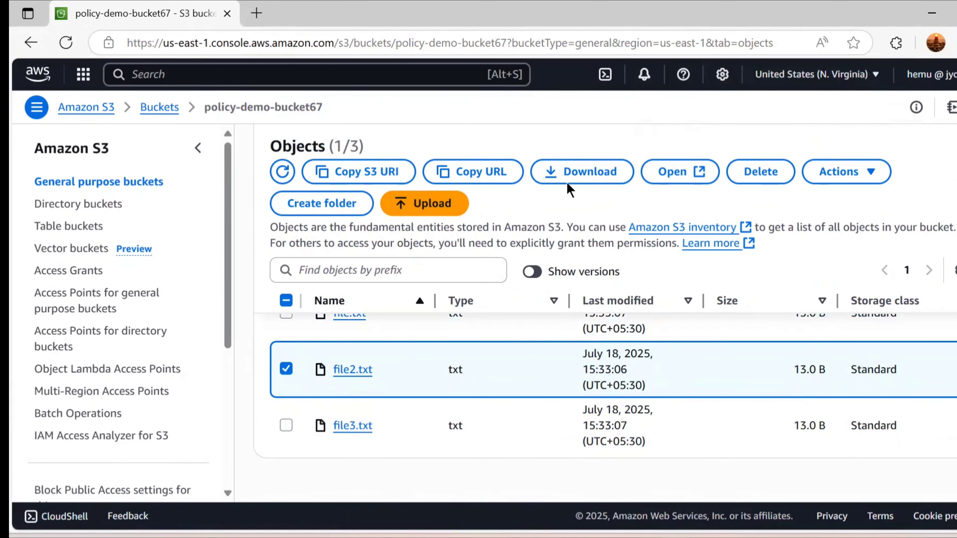
Step: Select only file3.txt in the bucket, try to download it, and examine the response
left_click(287, 379)
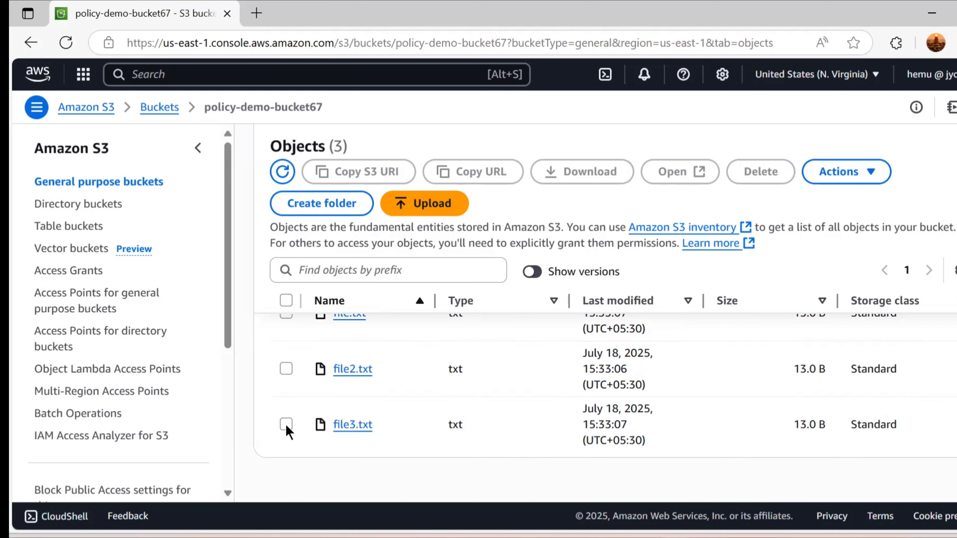
left_click(286, 425)
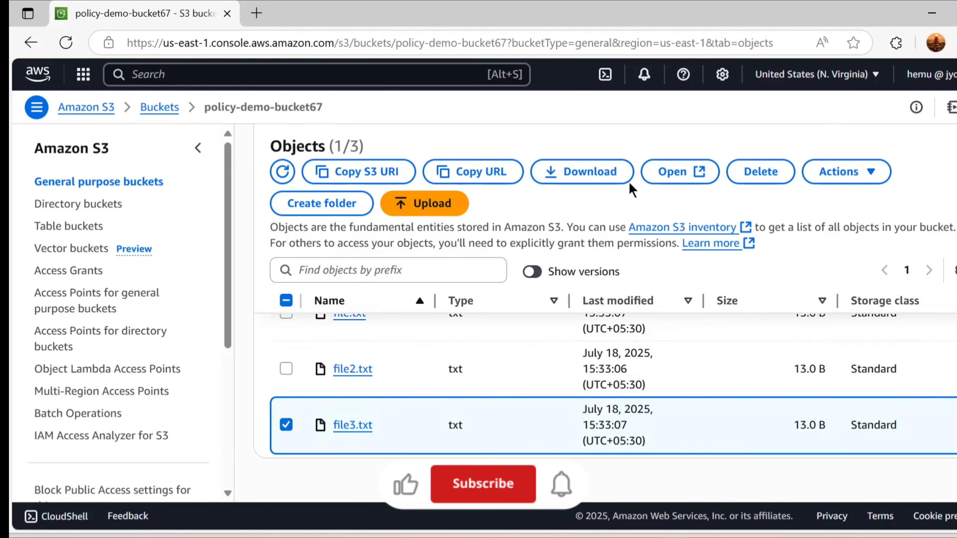
left_click(619, 174)
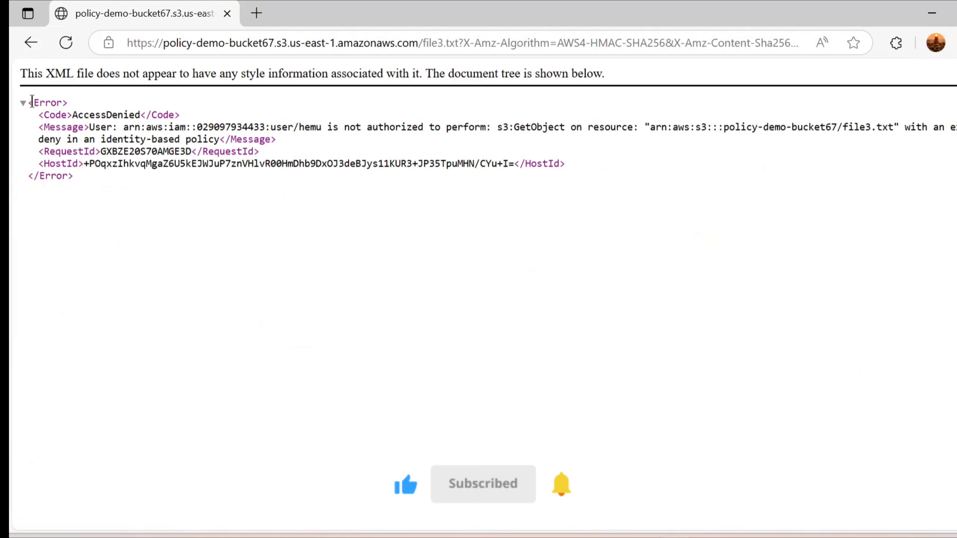
left_click_drag(32, 101, 136, 194)
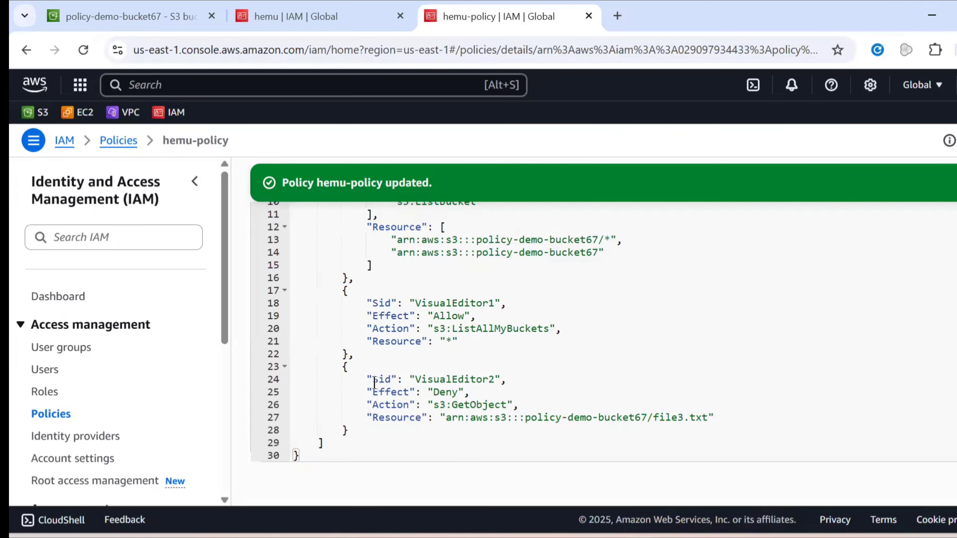
Step: Switch to the Chrome window and compare the allowed object actions in the hemu-policy JSON with the deny statement for file3.txt
scroll(548, 303, "up", 2)
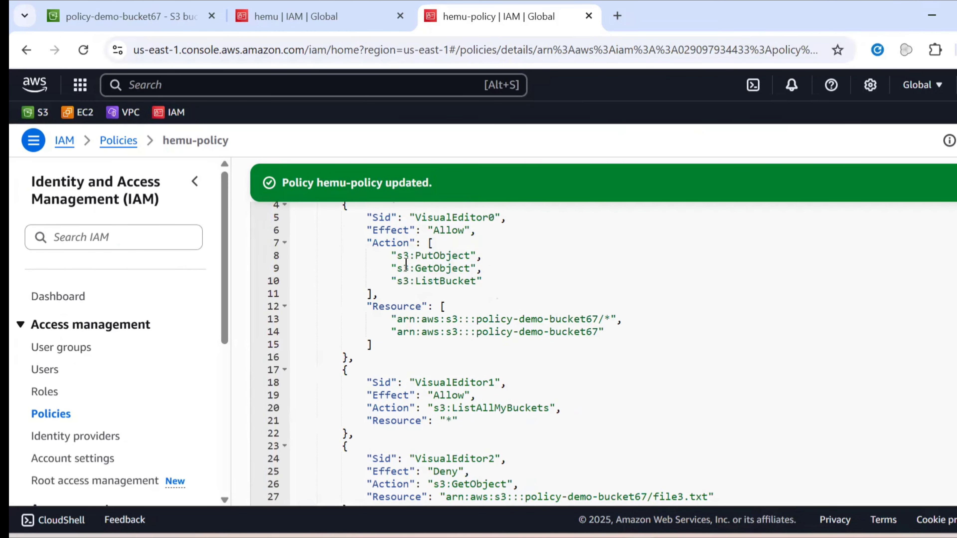
left_click_drag(395, 258, 493, 268)
left_click(441, 280)
scroll(438, 283, "down", 2)
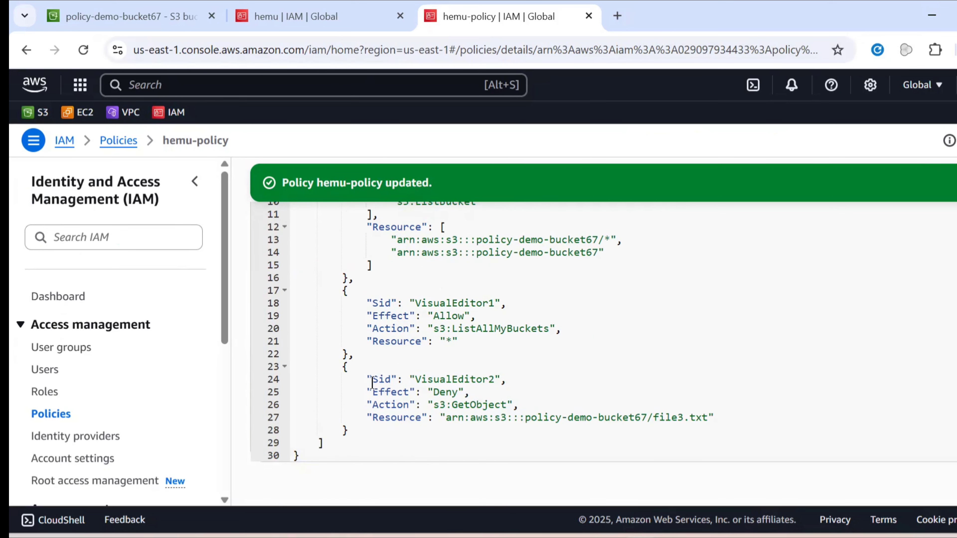
left_click_drag(371, 380, 677, 435)
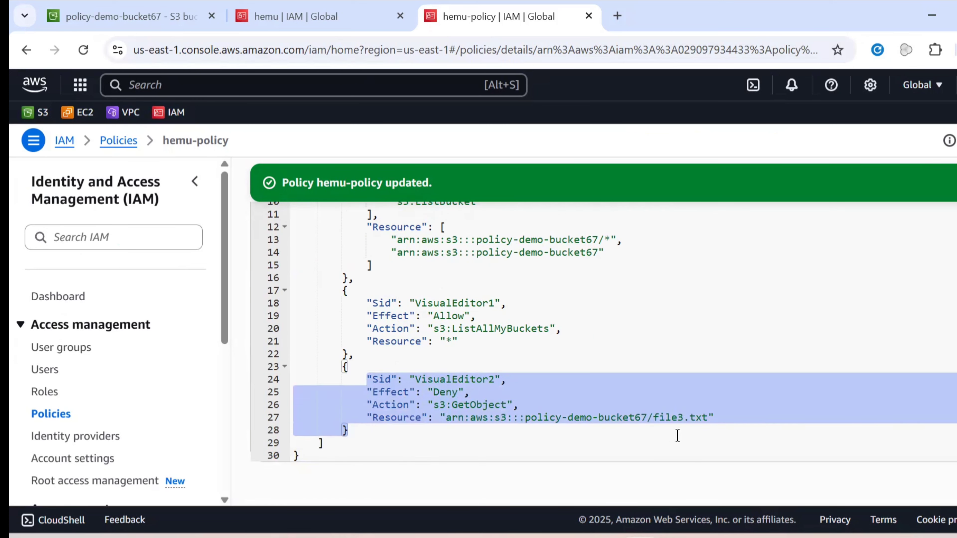
left_click(512, 418)
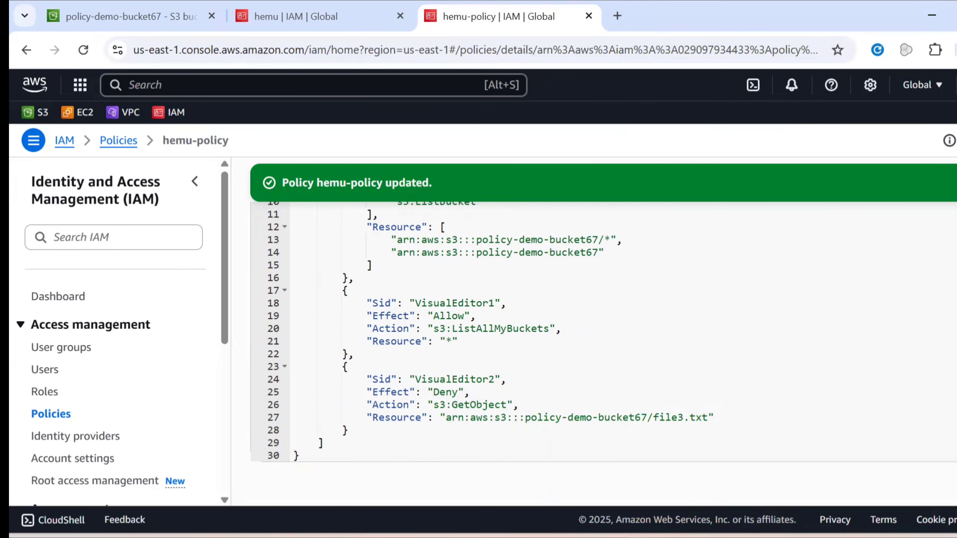
Step: Return to the Edge window, go back to the bucket's object list, and review the properties of file3.txt
key("alt+Tab")
left_click(30, 34)
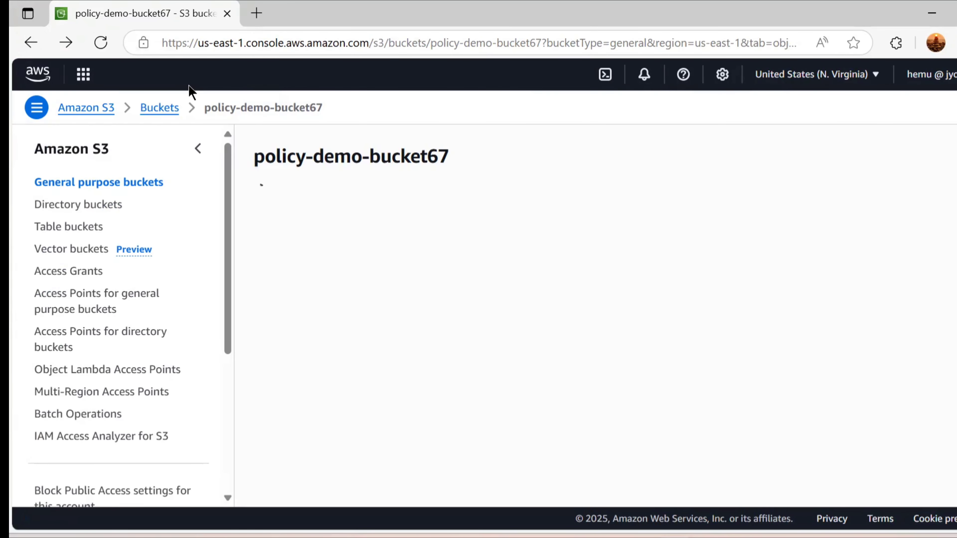
scroll(471, 458, "down", 1)
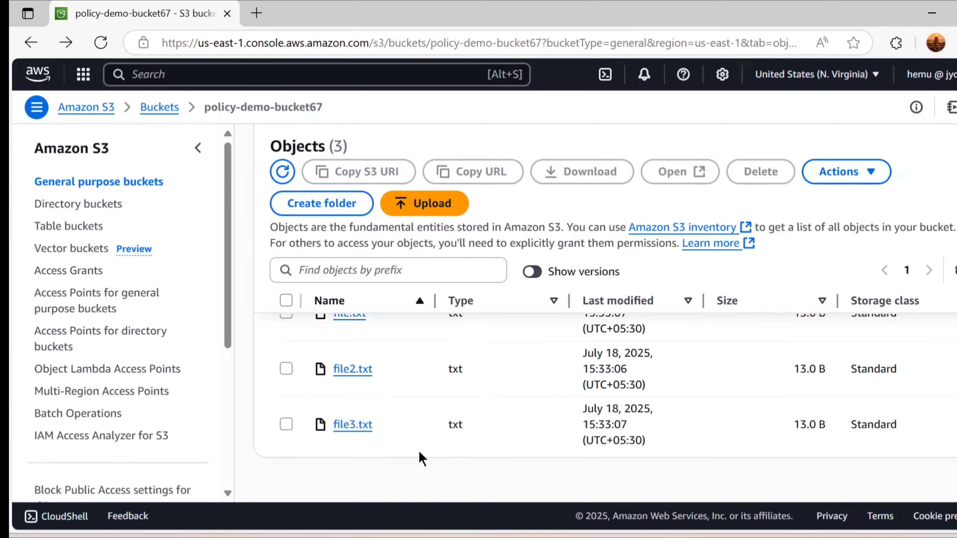
left_click(352, 424)
scroll(377, 377, "down", 3)
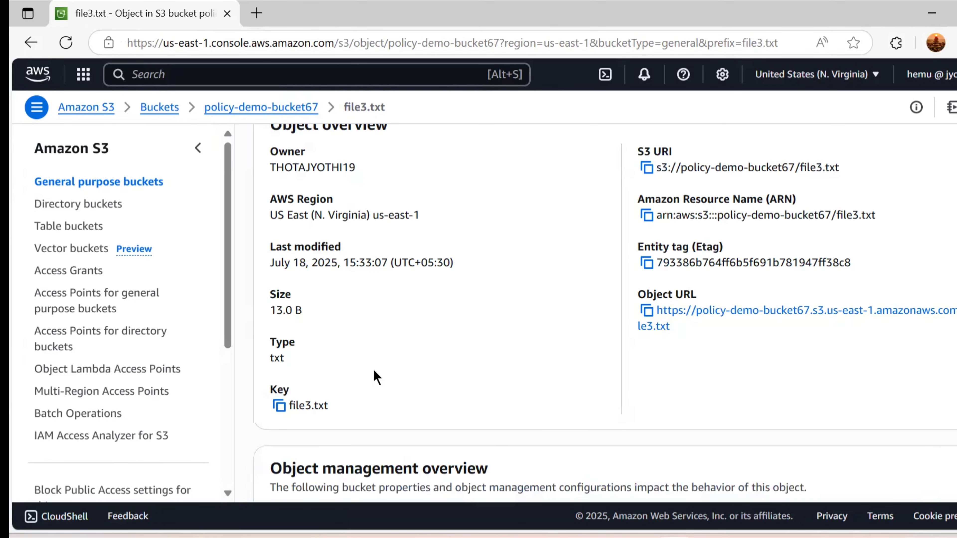
scroll(384, 288, "up", 3)
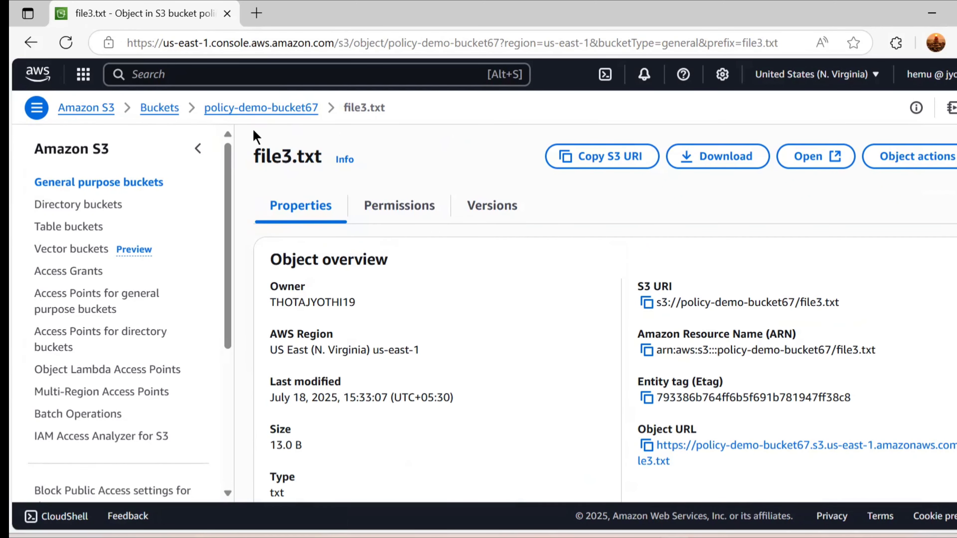
Step: Upload Bucket1.txt to policy-demo-bucket67, close the upload status, and check the bucket's object list
left_click(241, 110)
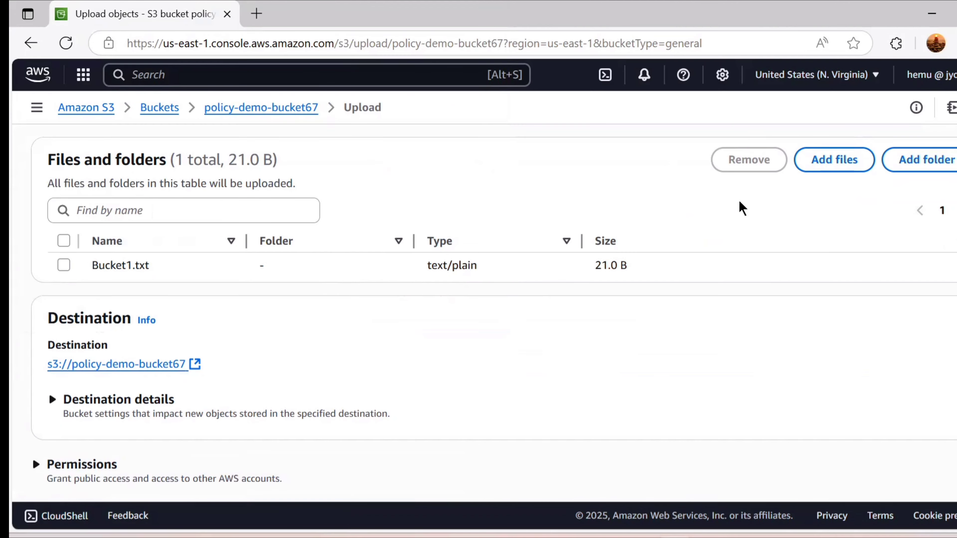
scroll(739, 207, "down", 3)
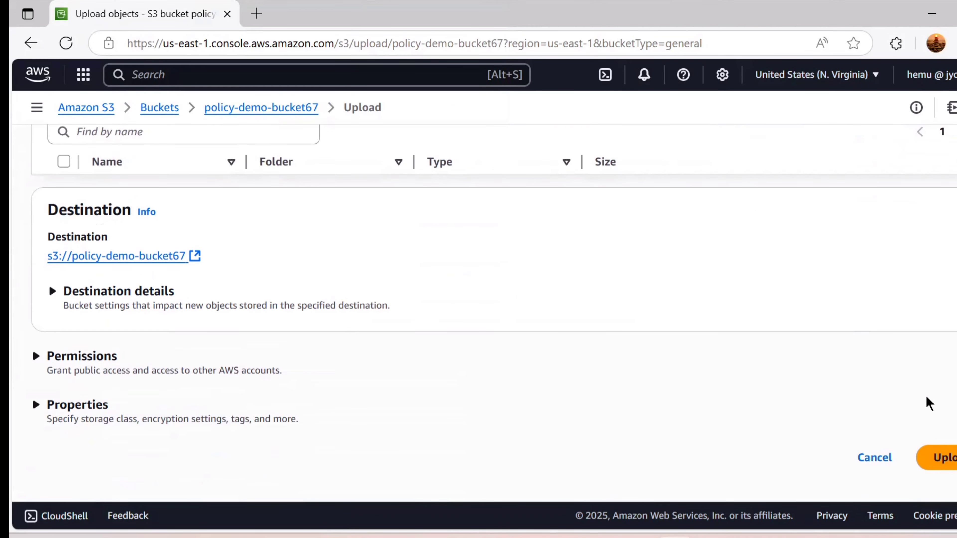
left_click(943, 460)
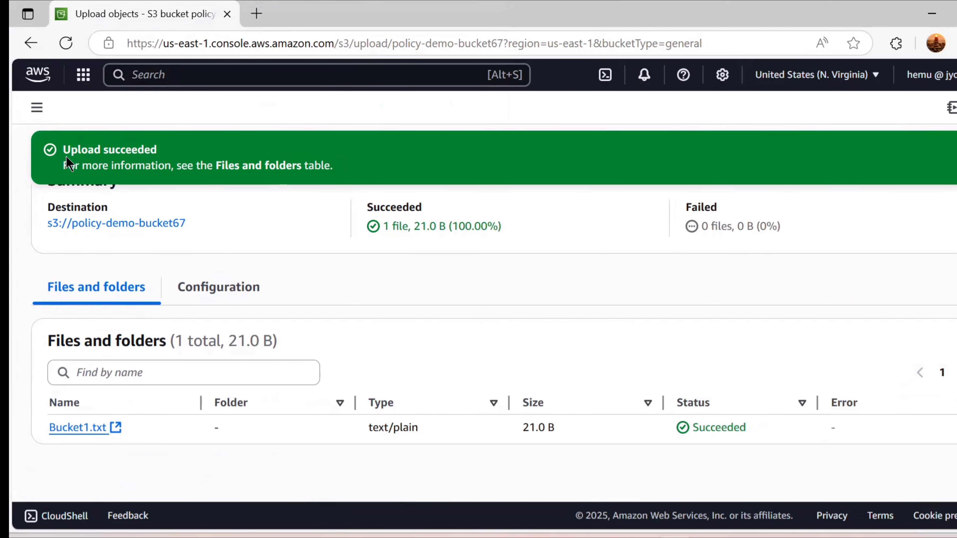
scroll(527, 200, "up", 3)
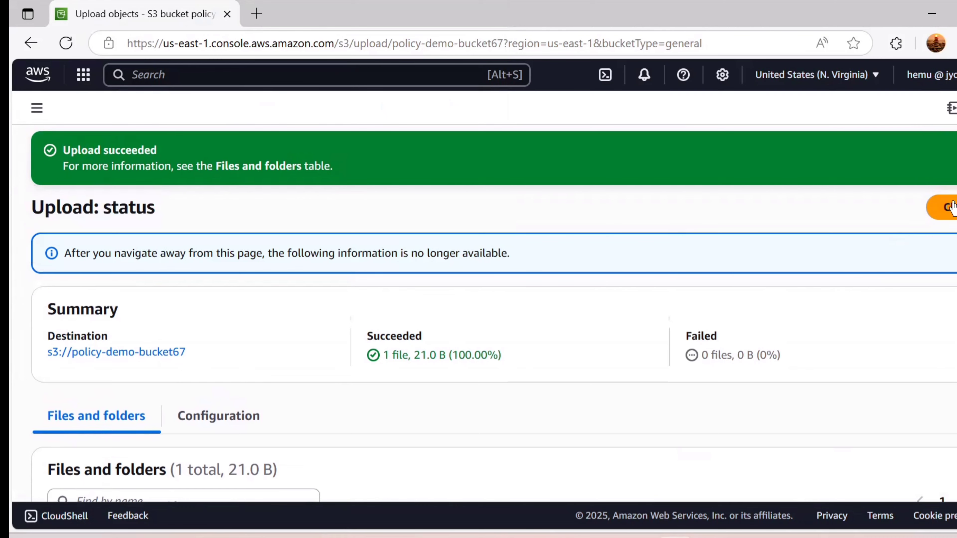
left_click(941, 206)
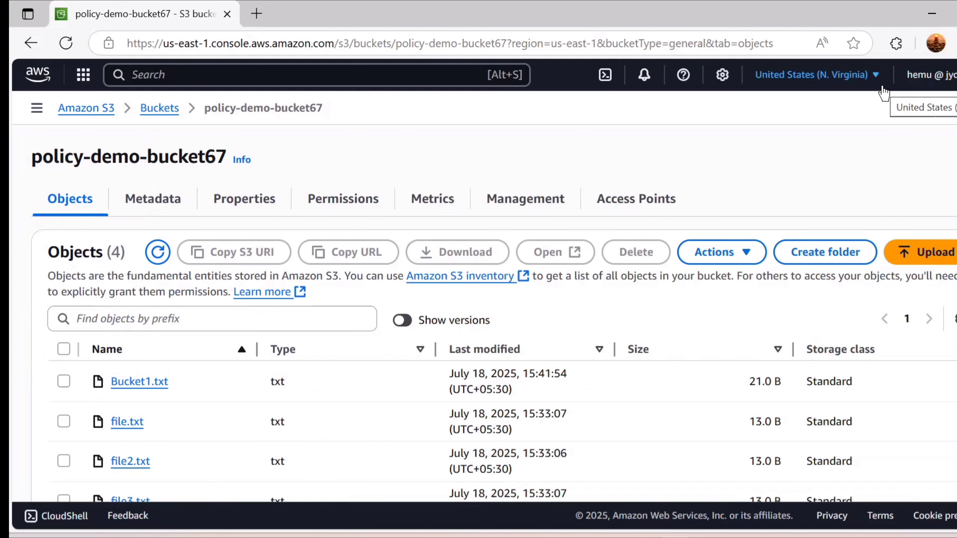
scroll(694, 428, "down", 2)
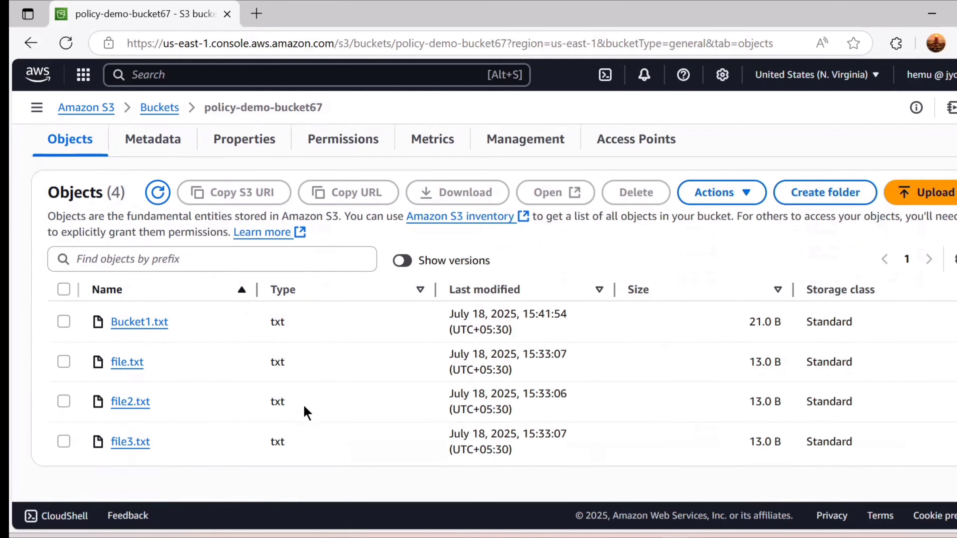